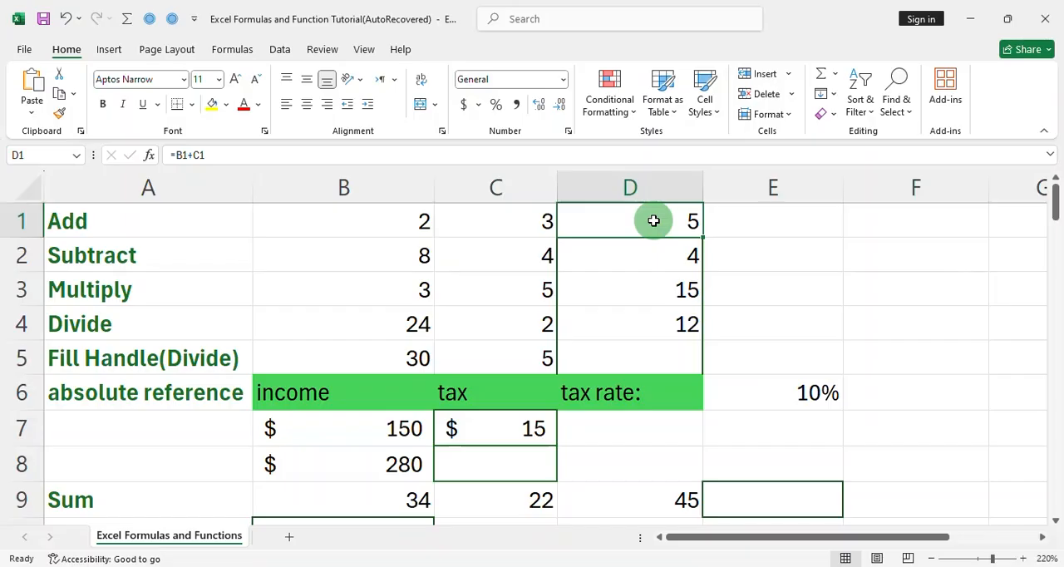
Examine the add, subtract, multiply and divide formulas in cells D1 through D4
{"action": "double_click", "coordinate": [655, 221]}
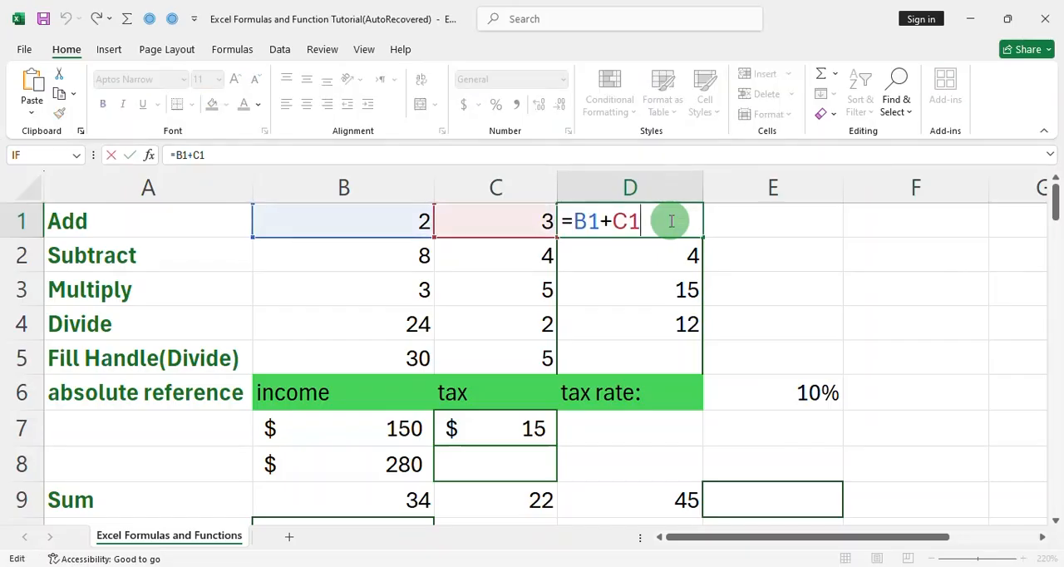
{"action": "double_click", "coordinate": [663, 256]}
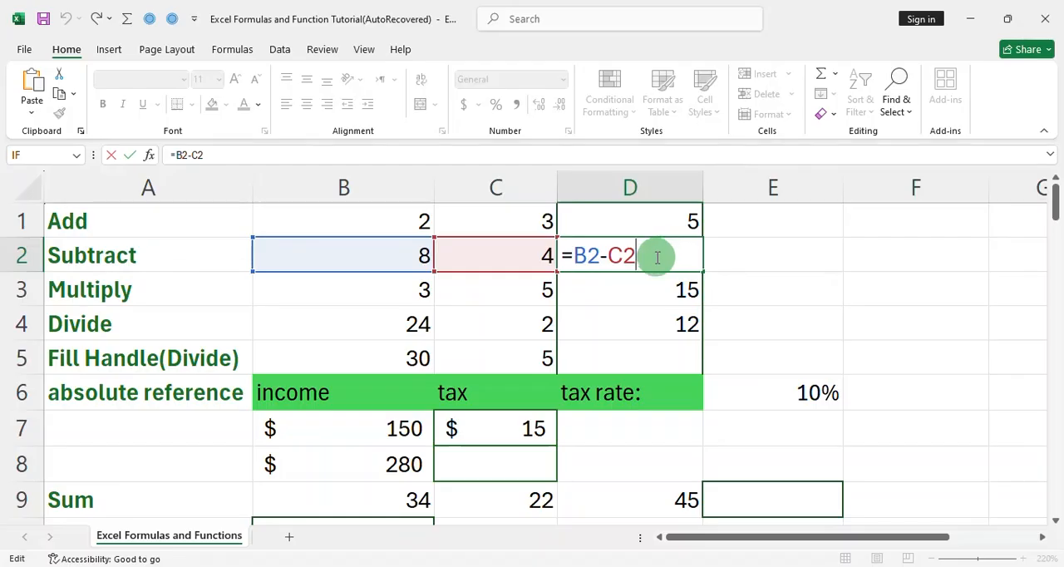
{"action": "double_click", "coordinate": [662, 289]}
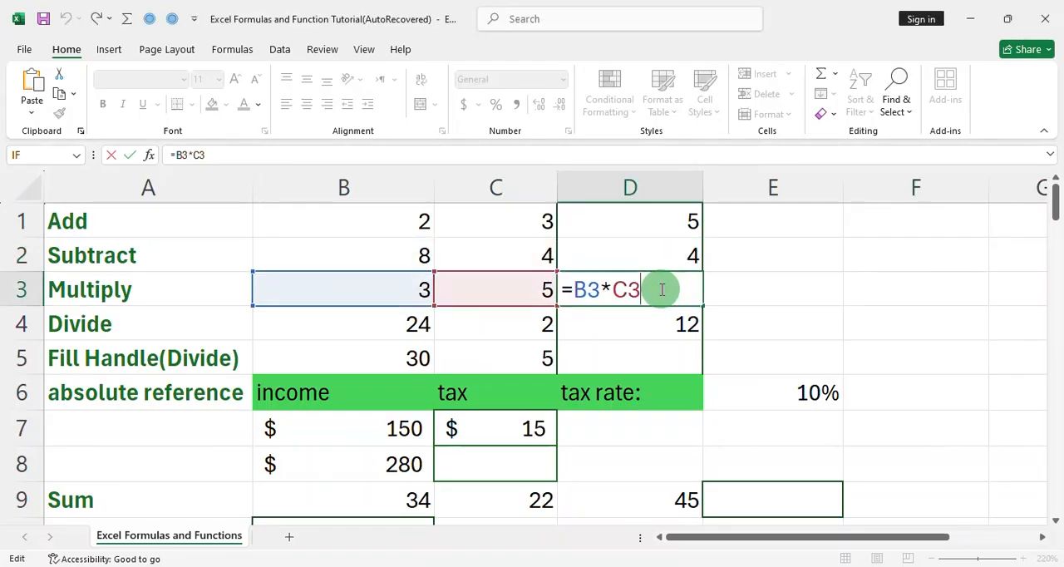
{"action": "double_click", "coordinate": [672, 323]}
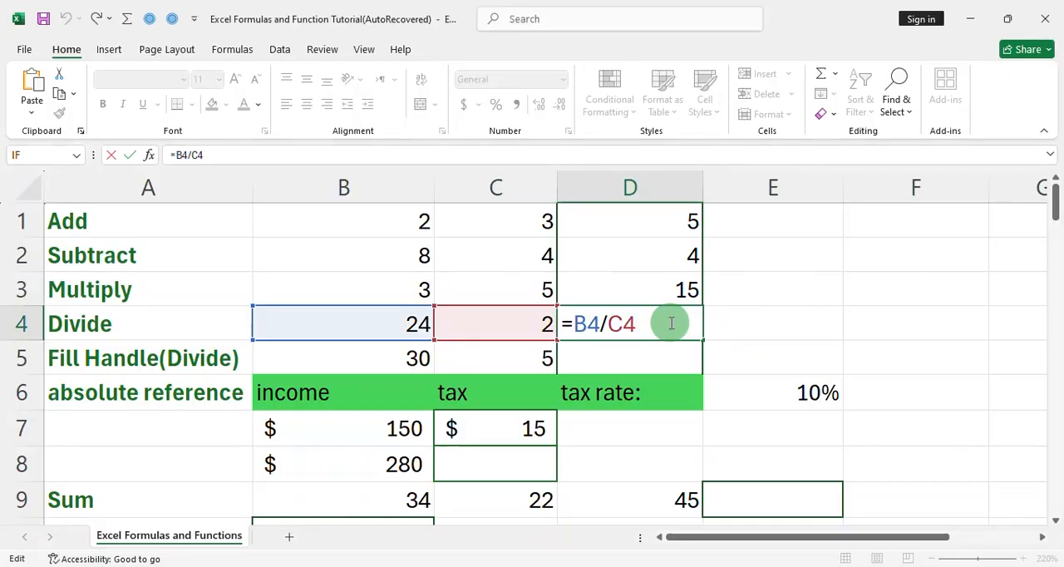
{"action": "key", "text": "ctrl+Return"}
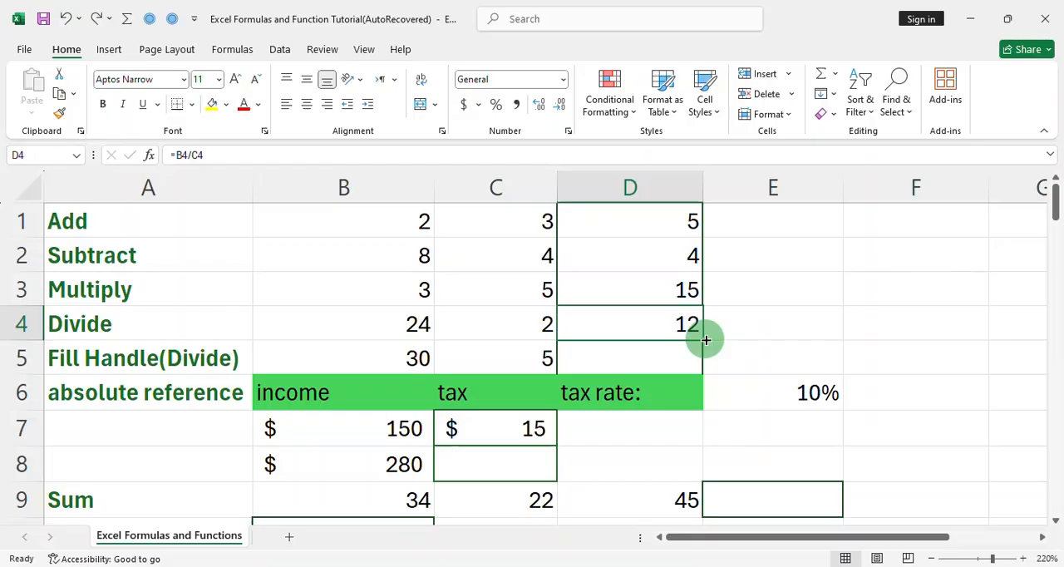
Fill the division formula from D4 down into D5
{"action": "mouse_move", "coordinate": [706, 340]}
{"action": "left_mouse_down"}
{"action": "mouse_move", "coordinate": [691, 358]}
{"action": "mouse_move", "coordinate": [690, 349]}
{"action": "left_mouse_up"}
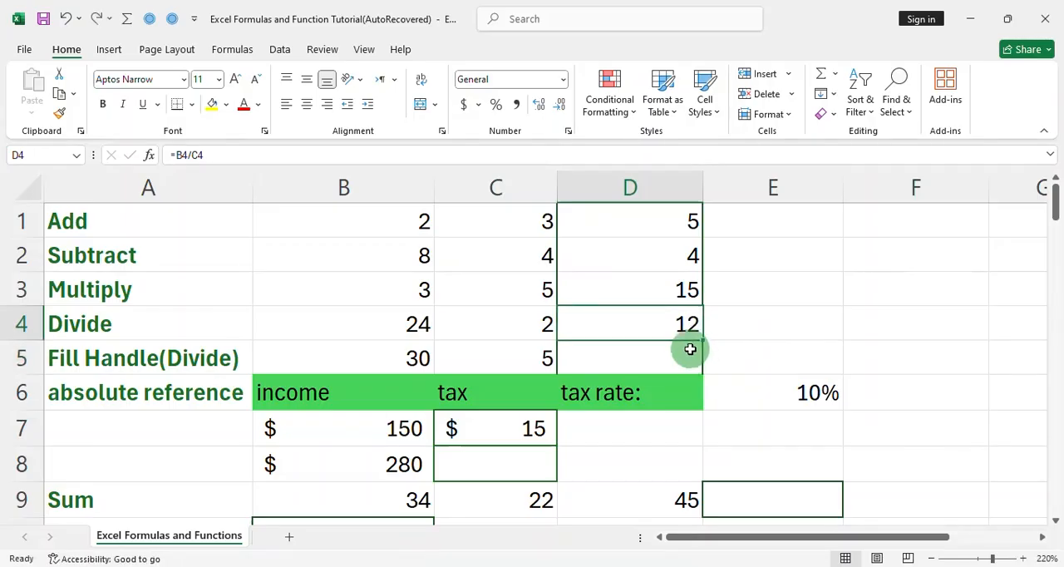
{"action": "double_click", "coordinate": [703, 338]}
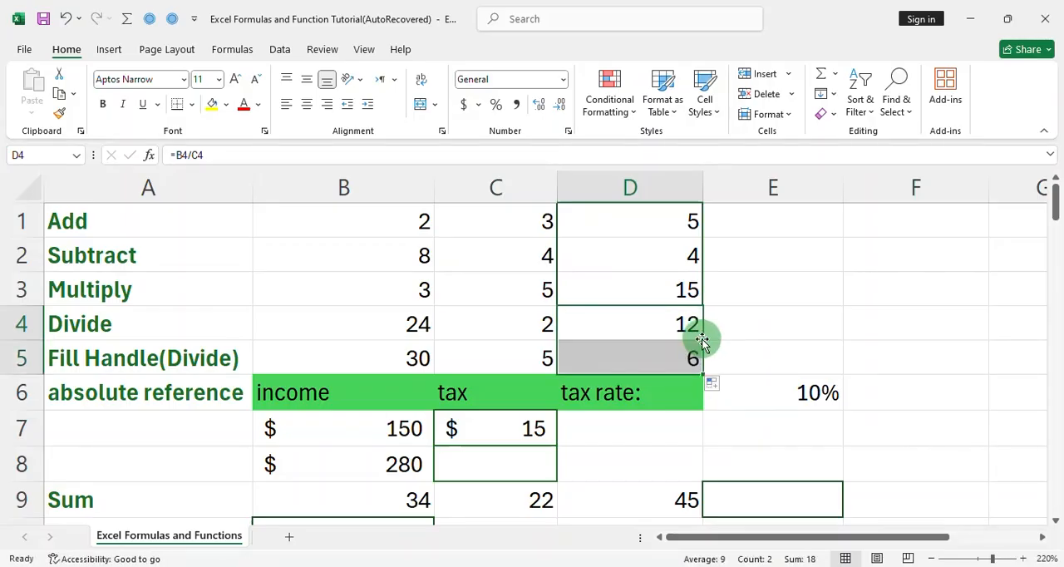
Check the tax formula in C7 and fill it down to C8 with its relative tax rate reference
{"action": "double_click", "coordinate": [538, 426]}
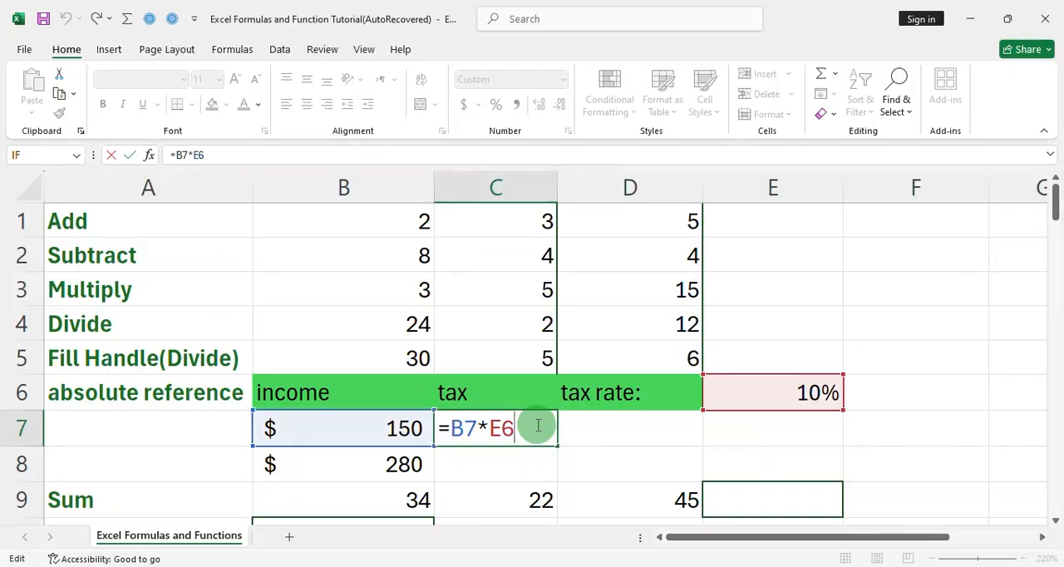
{"action": "key", "text": "Escape"}
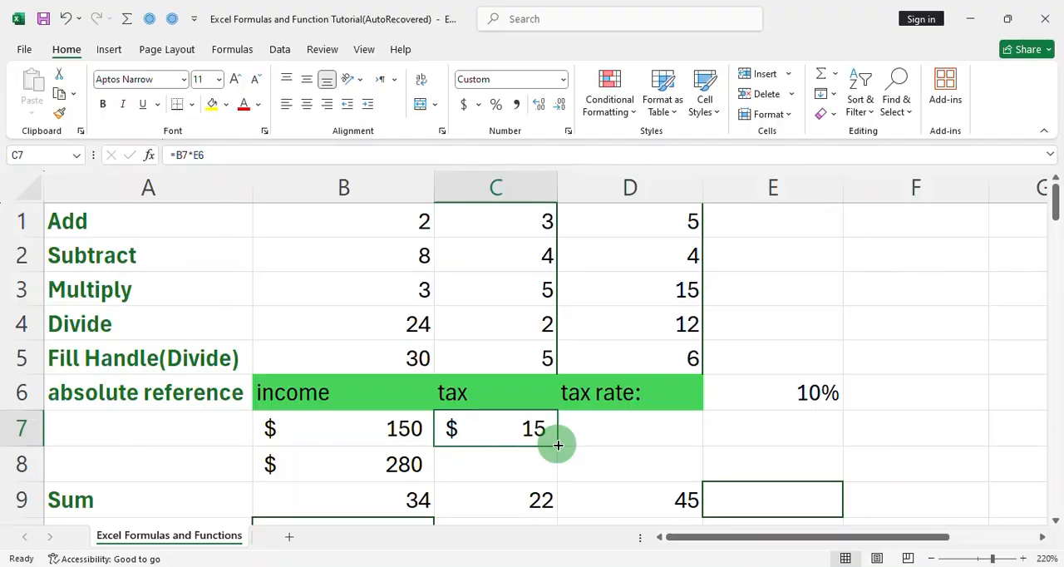
{"action": "left_click_drag", "start_coordinate": [558, 445], "coordinate": [563, 468]}
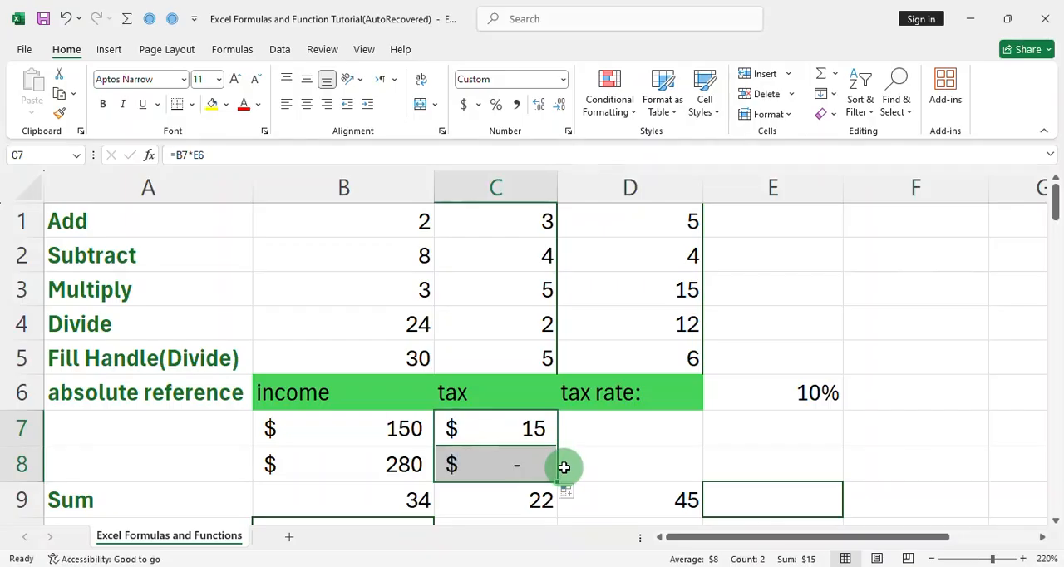
Make the E6 tax rate reference absolute in C7's formula, =B7*$E$6, and fill it down to C8
{"action": "double_click", "coordinate": [529, 428]}
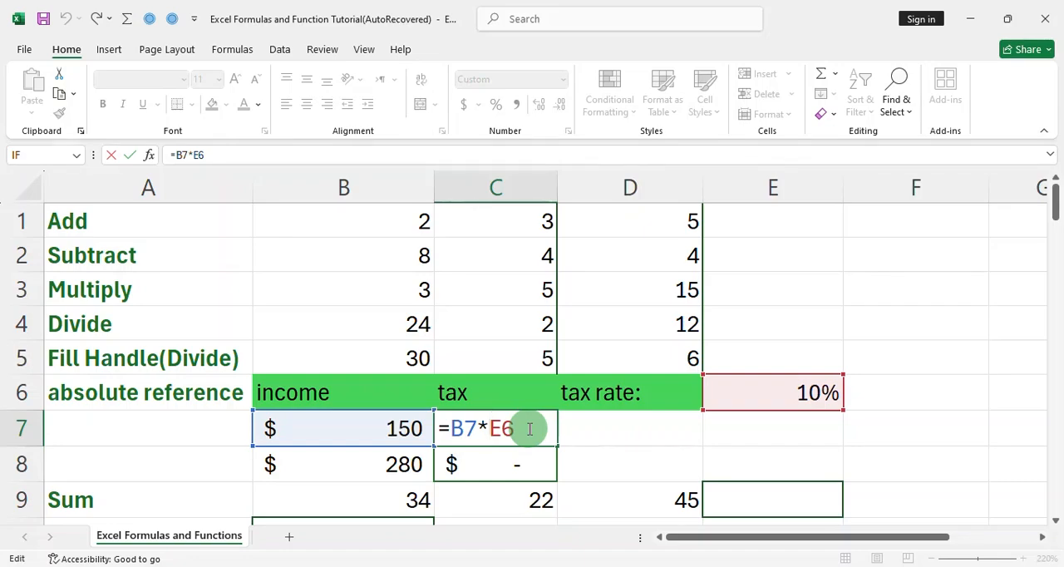
{"action": "key", "text": "F4"}
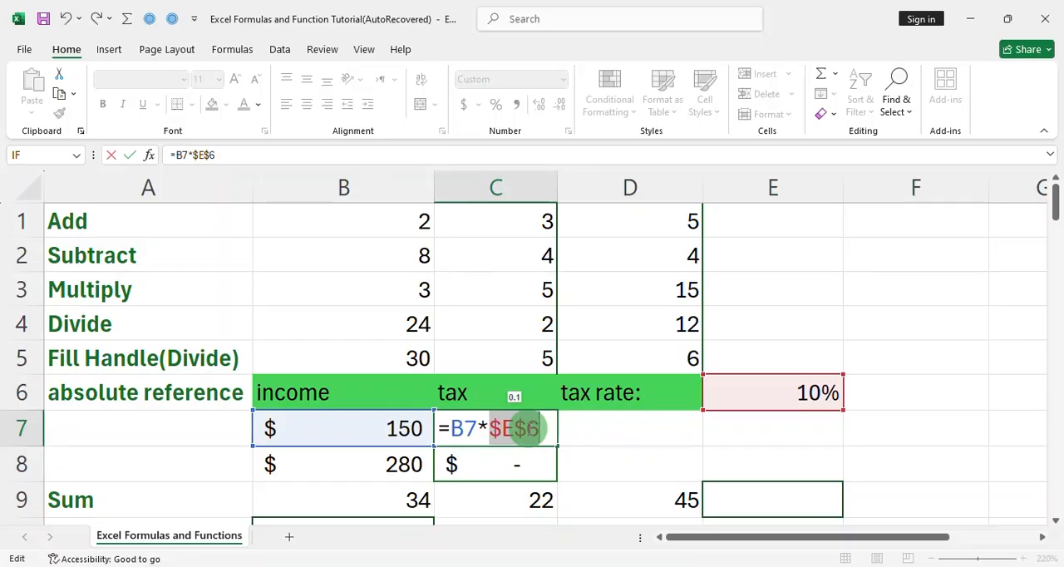
{"action": "key", "text": "ctrl+Return"}
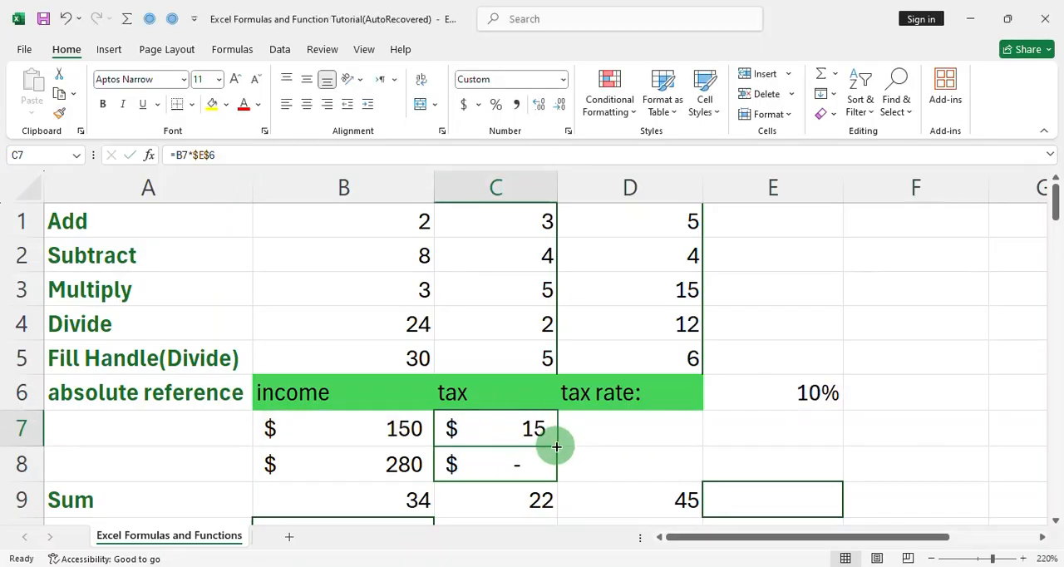
{"action": "left_click_drag", "start_coordinate": [556, 446], "coordinate": [548, 475]}
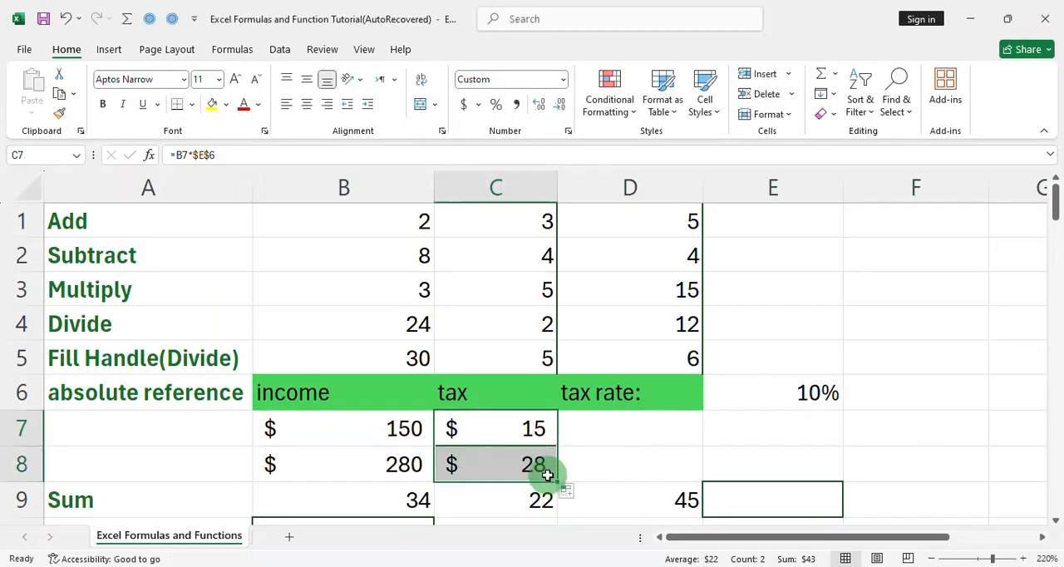
Total the Sum row in E9 with AutoSum over B9:D9
{"action": "scroll", "coordinate": [548, 474], "scroll_direction": "down", "scroll_amount": 2}
{"action": "double_click", "coordinate": [748, 277]}
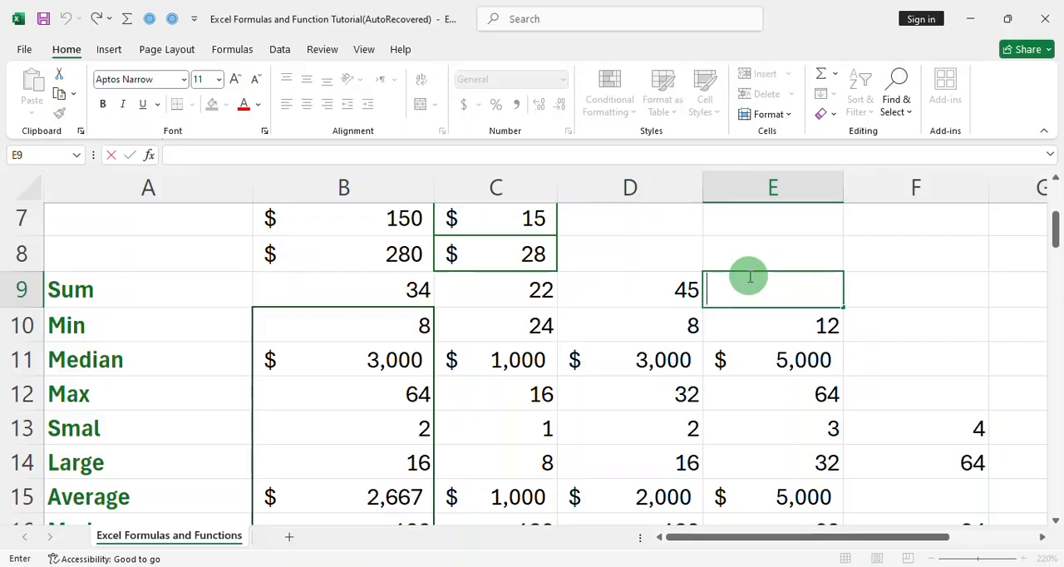
{"action": "key", "text": "Escape"}
{"action": "key", "text": "alt+equal"}
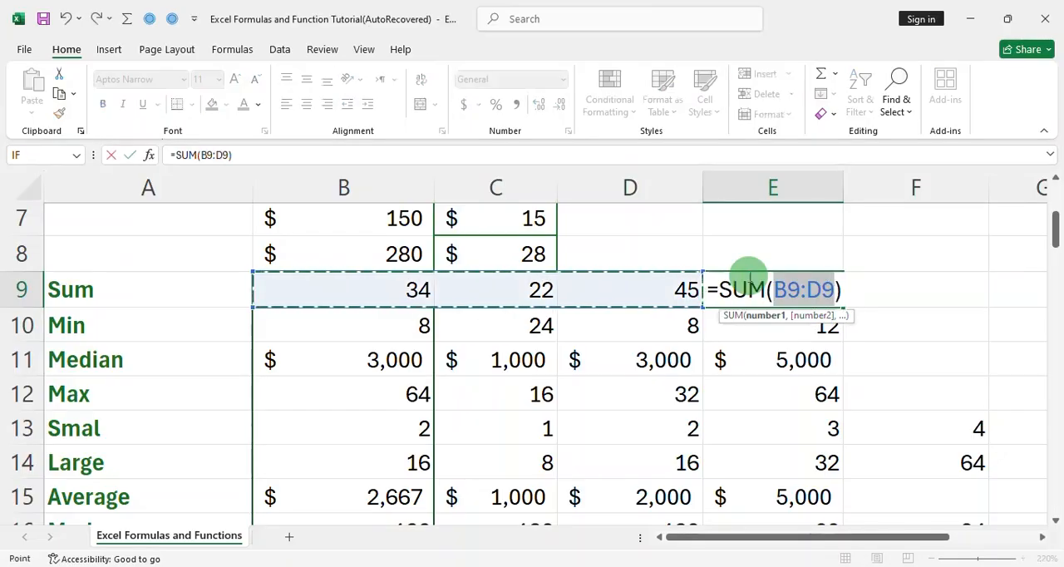
{"action": "key", "text": "Return"}
Examine the minimum, median, maximum, small, large and average formulas in B10:B15
{"action": "double_click", "coordinate": [420, 329]}
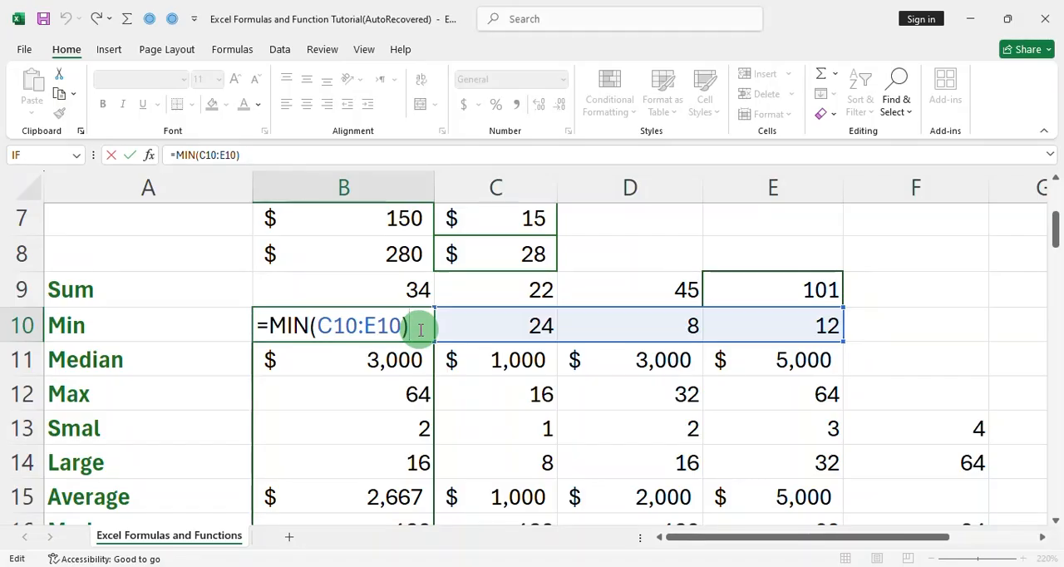
{"action": "key", "text": "Return"}
{"action": "double_click", "coordinate": [344, 359]}
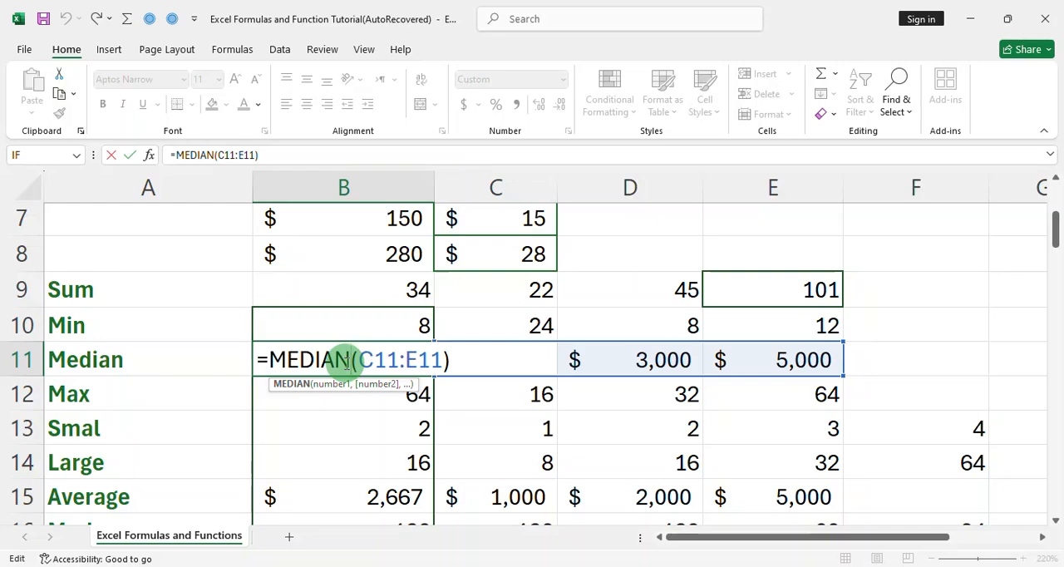
{"action": "double_click", "coordinate": [415, 394]}
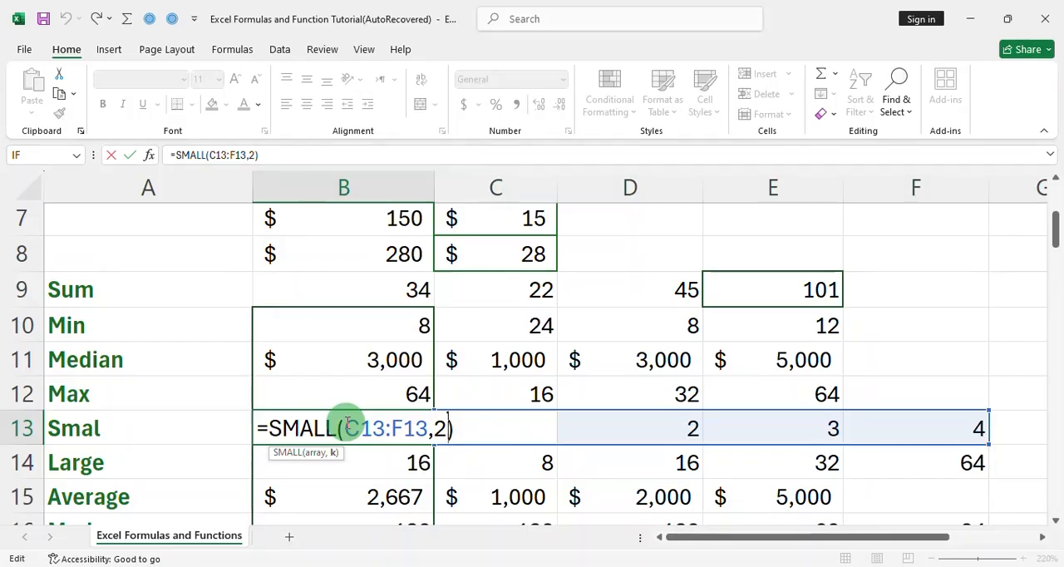
{"action": "double_click", "coordinate": [378, 462]}
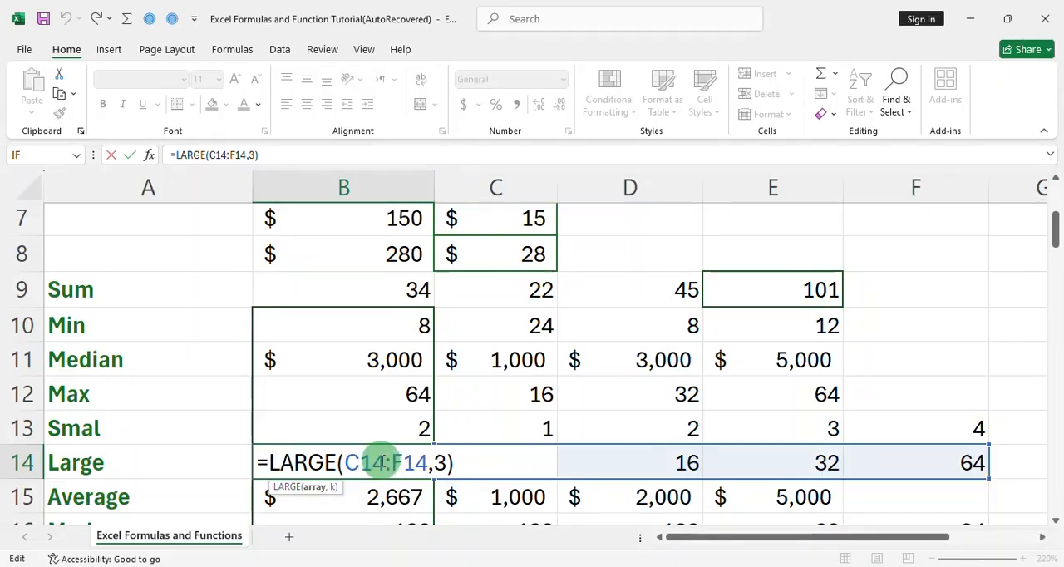
{"action": "left_click", "coordinate": [438, 462]}
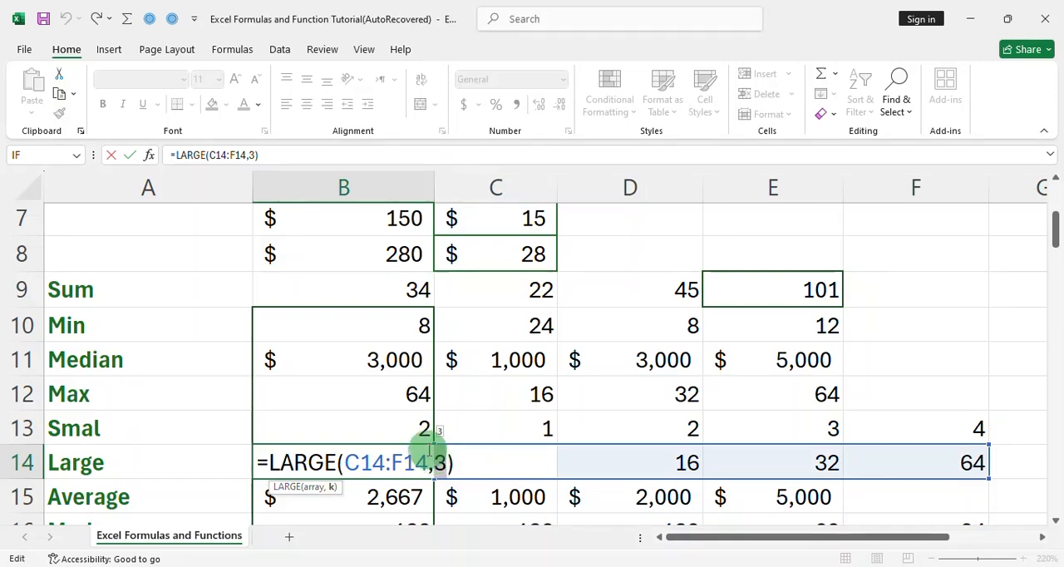
{"action": "double_click", "coordinate": [427, 498]}
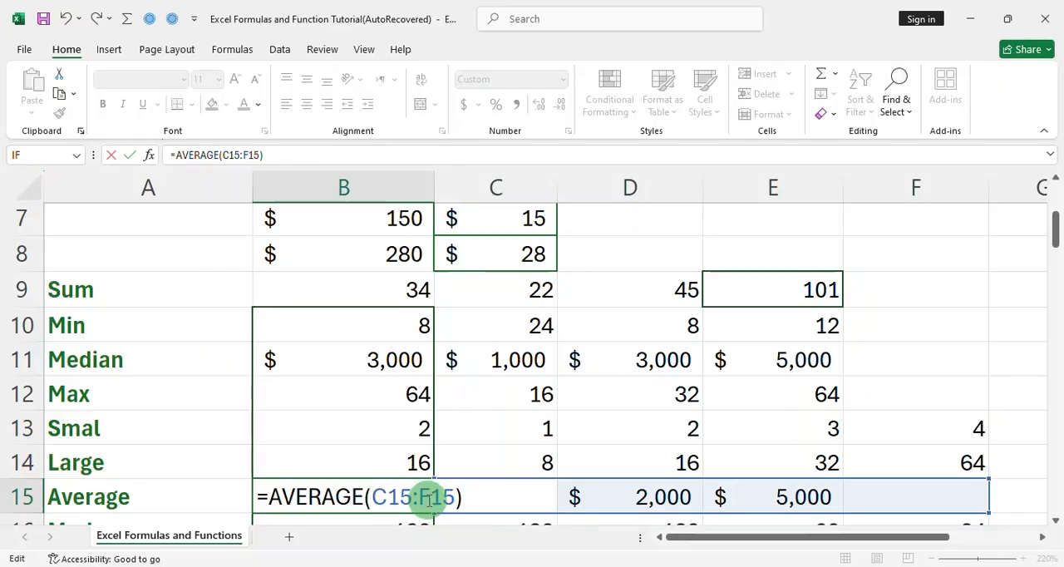
Examine the MODE, COUNT and COUNTA formulas in B16:B18
{"action": "double_click", "coordinate": [431, 255]}
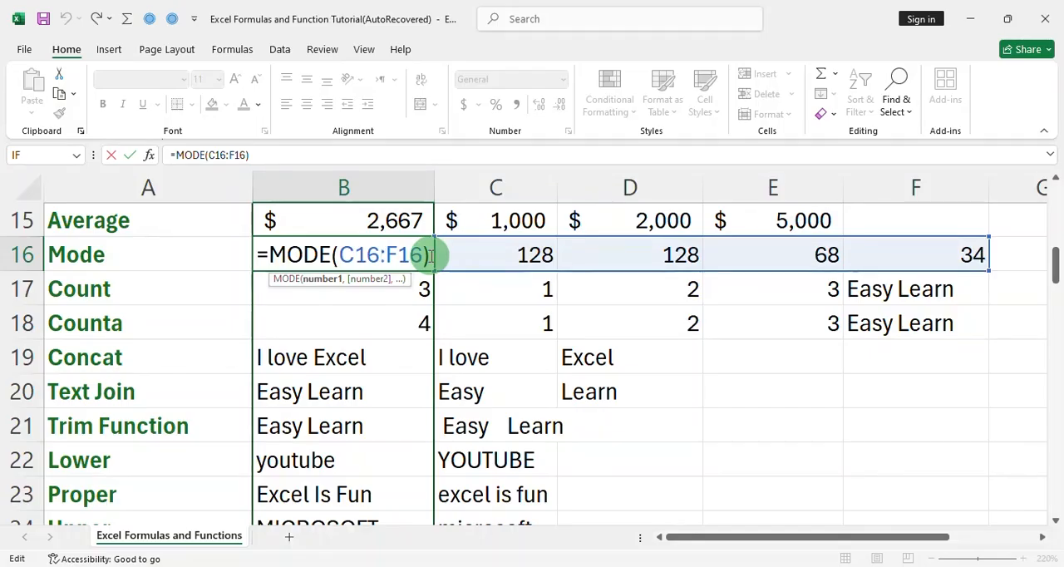
{"action": "key", "text": "Return"}
{"action": "double_click", "coordinate": [423, 290]}
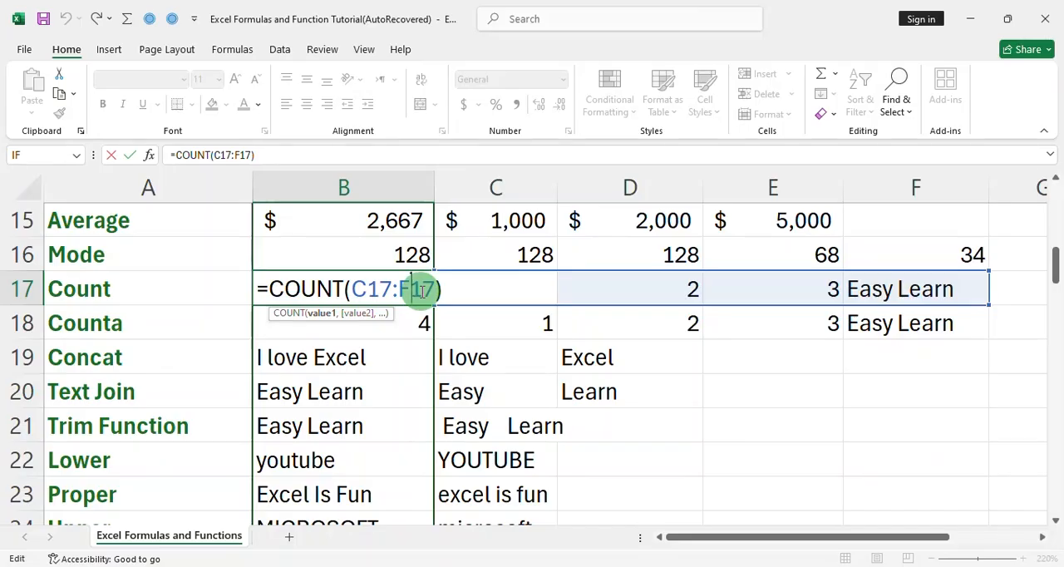
{"action": "key", "text": "Return"}
{"action": "double_click", "coordinate": [350, 324]}
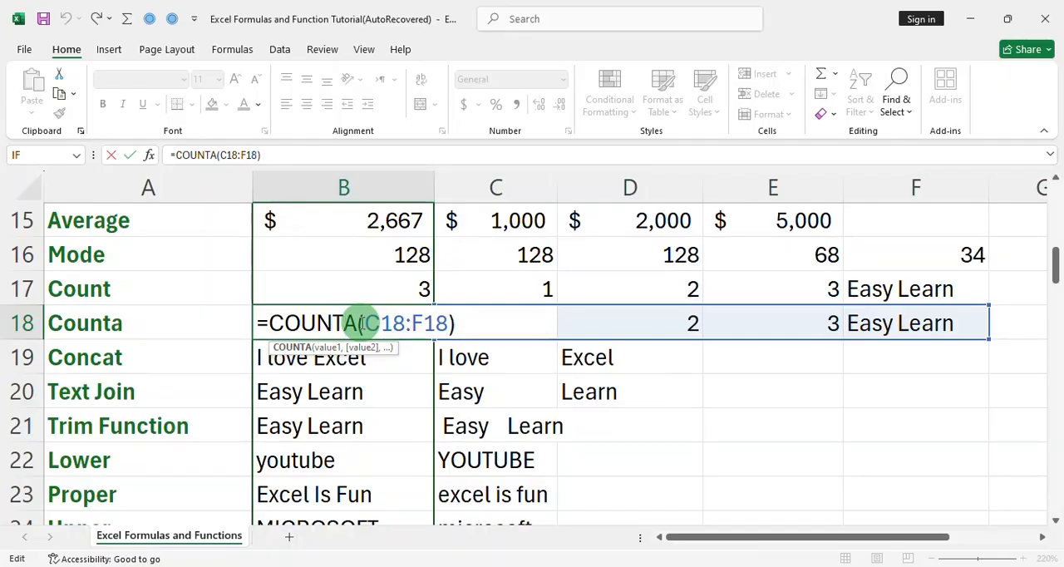
Examine the text-joining, trimming and case-changing formulas in B19:B24
{"action": "double_click", "coordinate": [265, 357]}
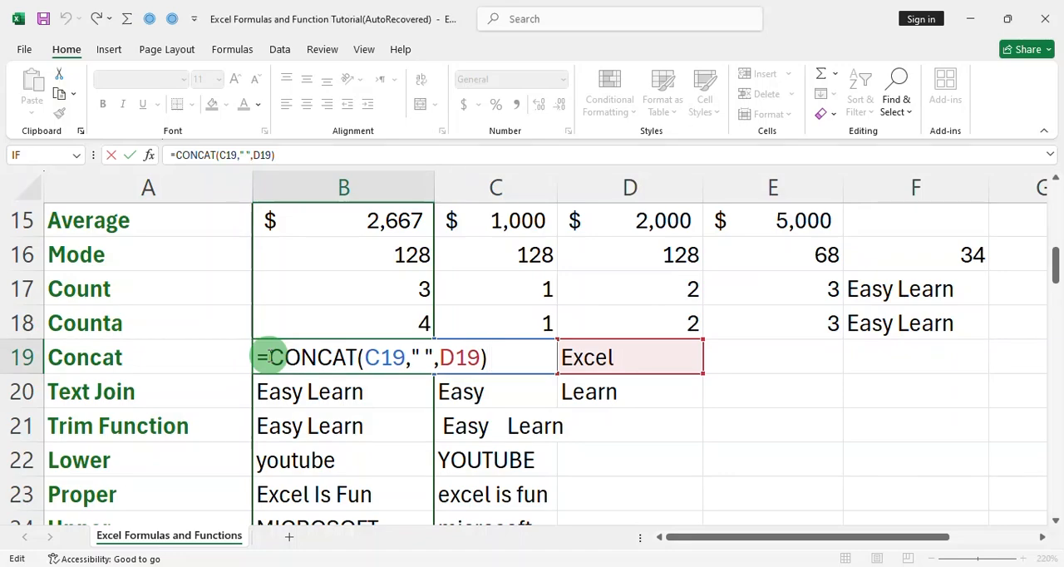
{"action": "double_click", "coordinate": [265, 391]}
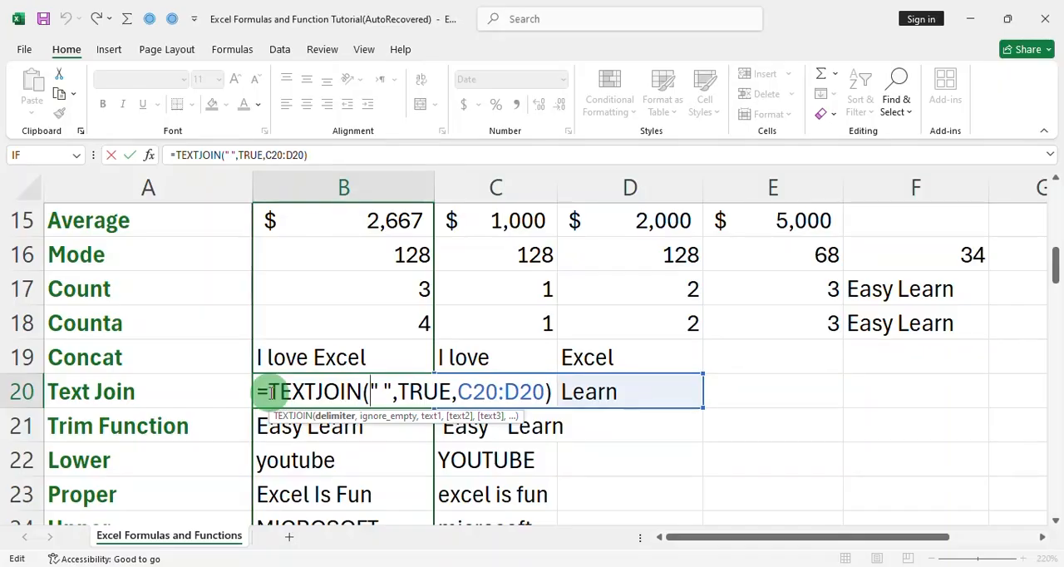
{"action": "double_click", "coordinate": [394, 425]}
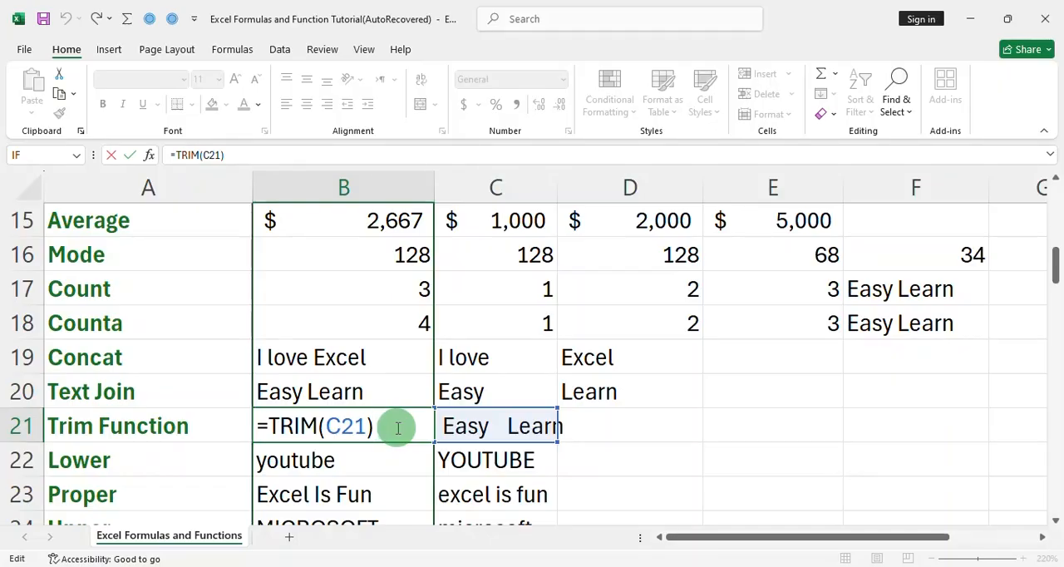
{"action": "key", "text": "Return"}
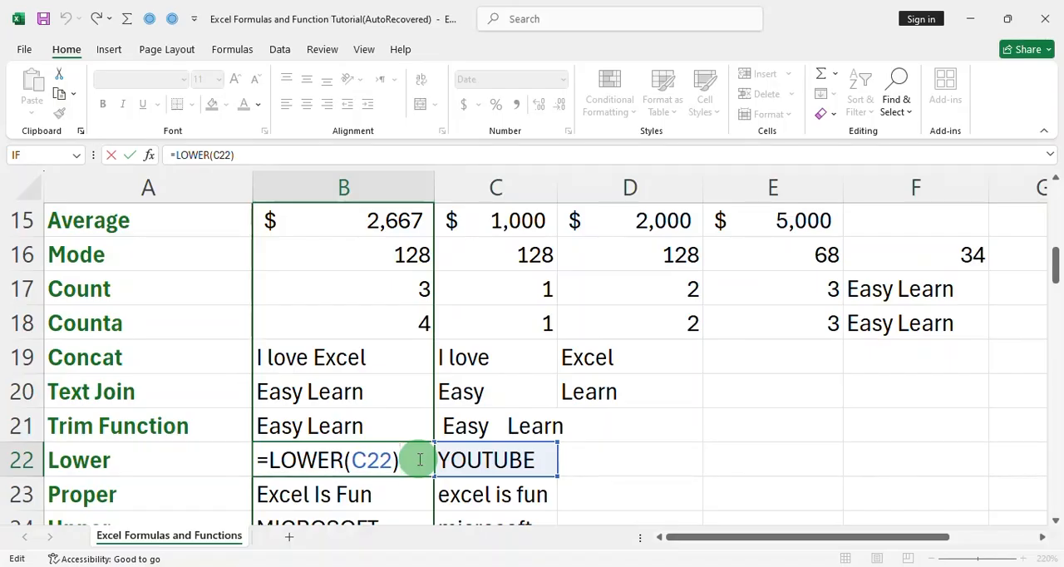
{"action": "key", "text": "Return"}
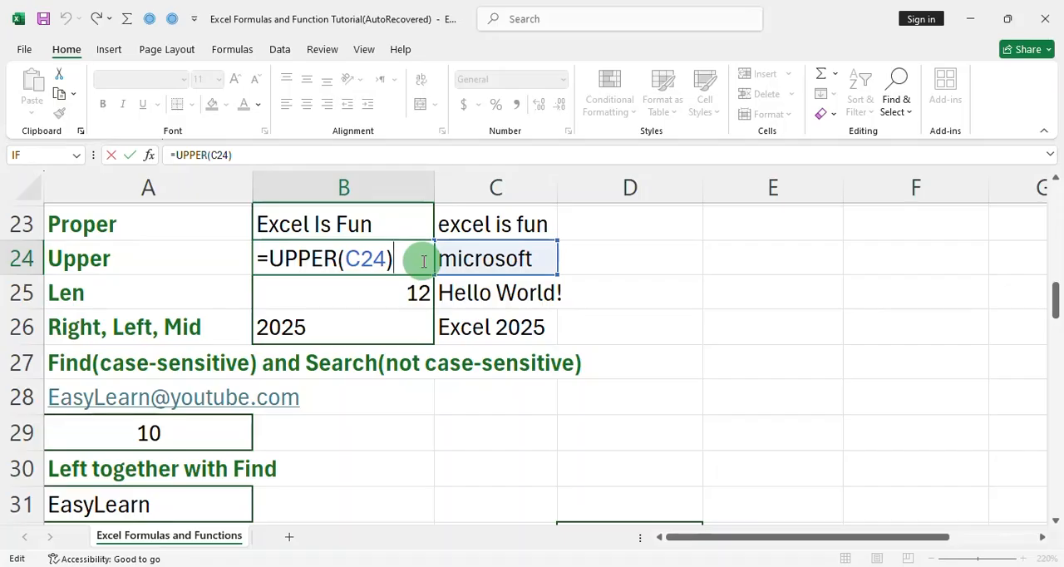
Examine the LEN formula in B25, the RIGHT formula in B26 and the FIND formula in A29
{"action": "double_click", "coordinate": [408, 296]}
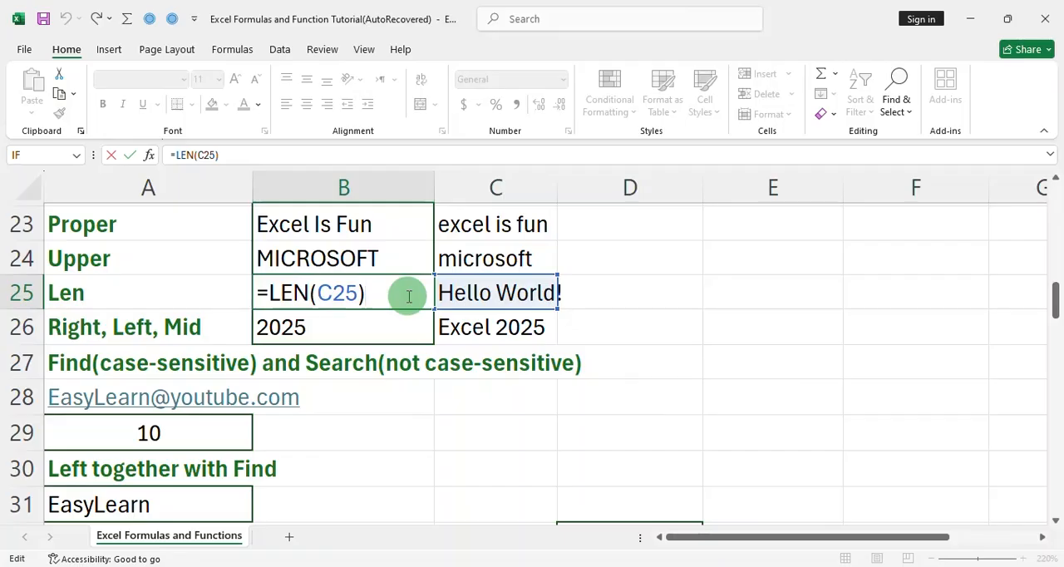
{"action": "double_click", "coordinate": [418, 326]}
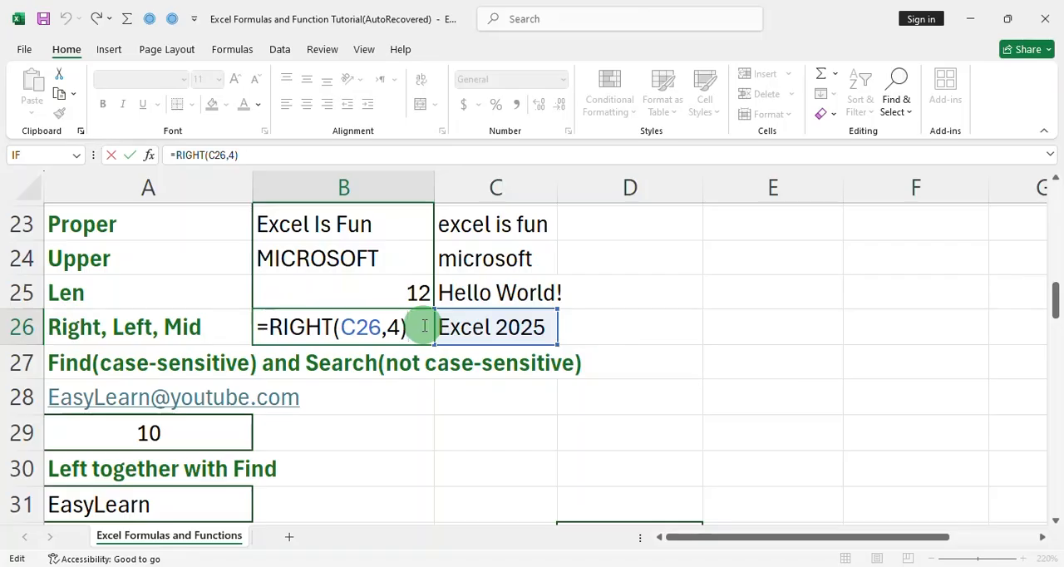
{"action": "double_click", "coordinate": [222, 433]}
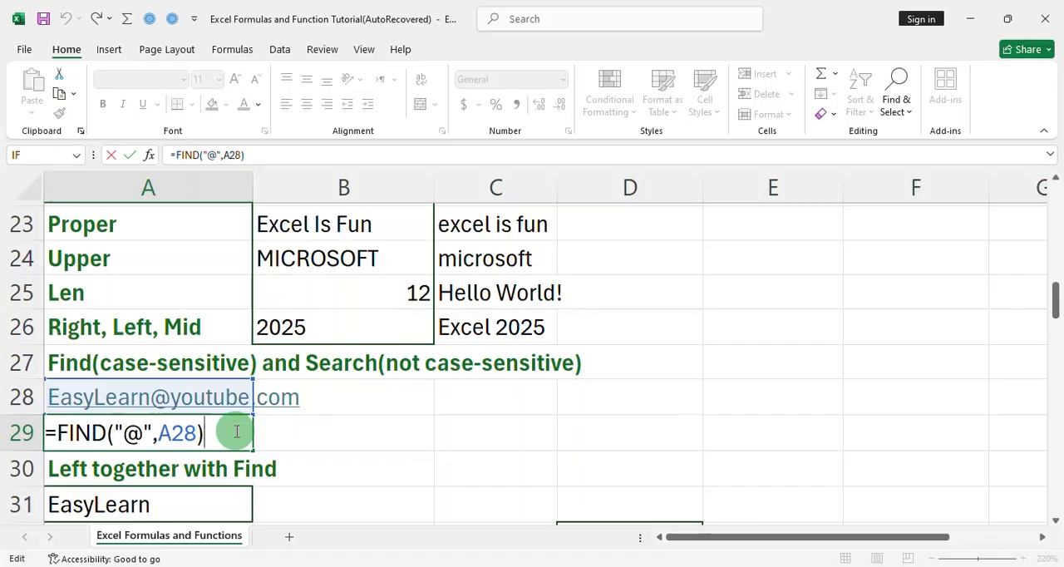
Examine the LEFT with FIND example in A31 and the comparison formulas in D32:D35
{"action": "double_click", "coordinate": [356, 509]}
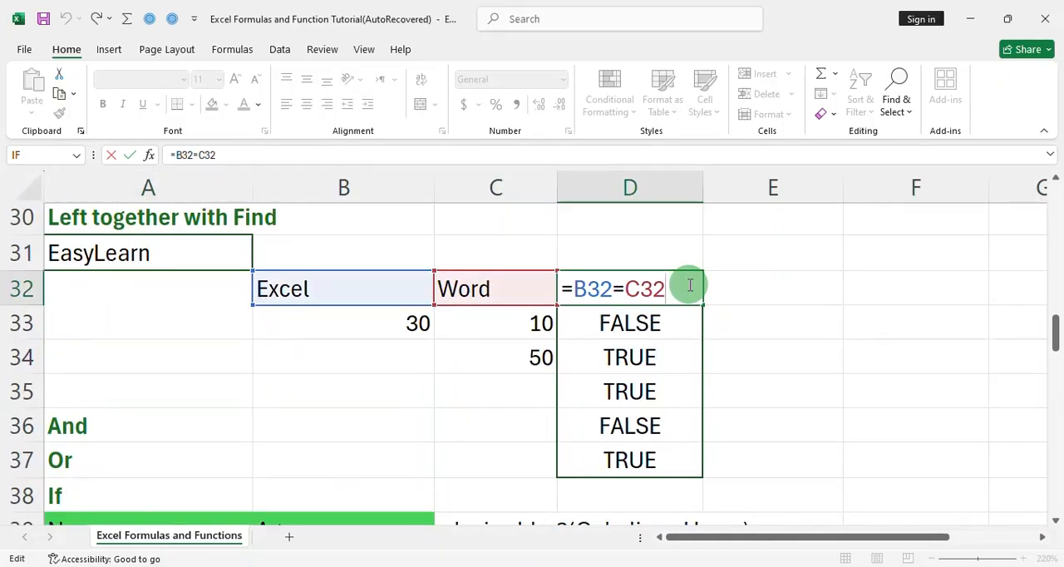
{"action": "key", "text": "Return"}
{"action": "double_click", "coordinate": [686, 318]}
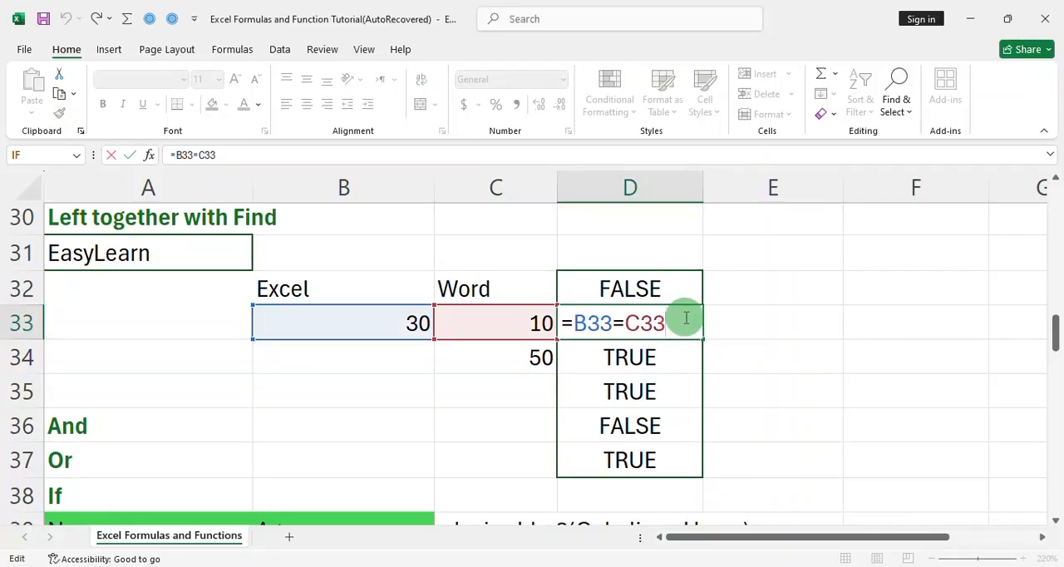
{"action": "key", "text": "Return"}
{"action": "double_click", "coordinate": [687, 356]}
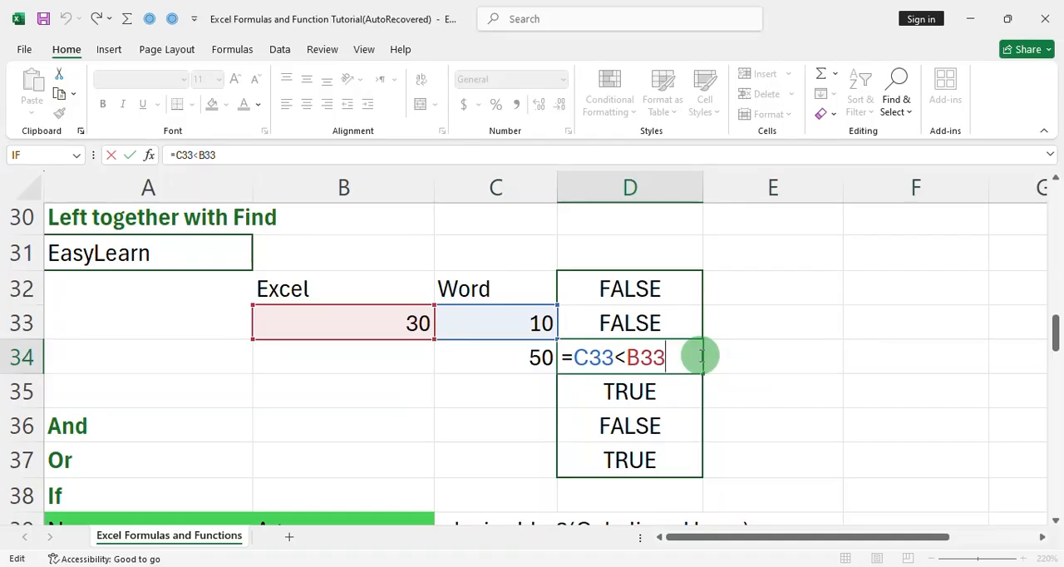
{"action": "key", "text": "Return"}
{"action": "double_click", "coordinate": [688, 394]}
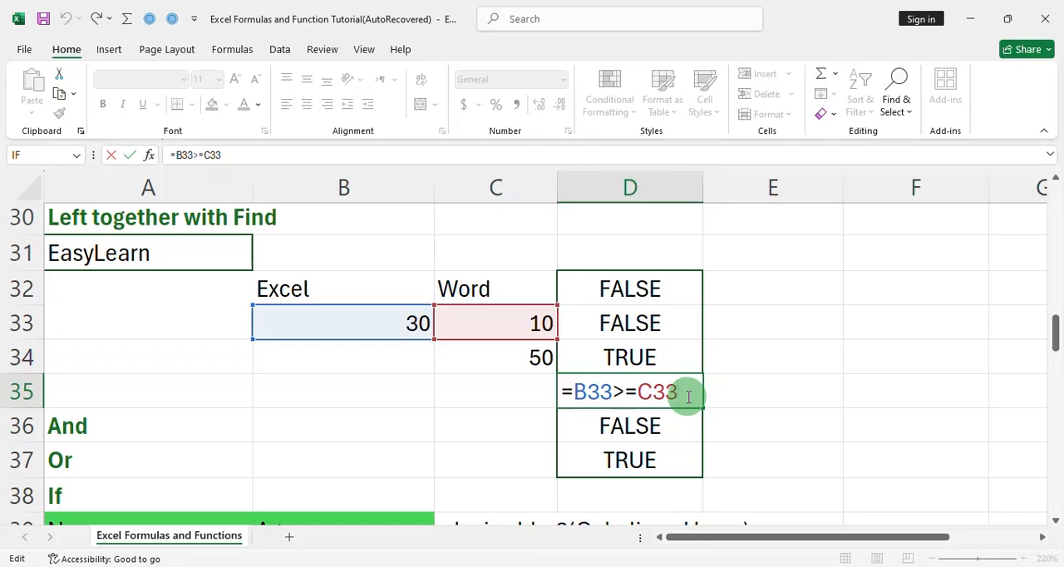
{"action": "key", "text": "Return"}
Examine the AND formula in D36 and the OR formula in D37
{"action": "double_click", "coordinate": [619, 425]}
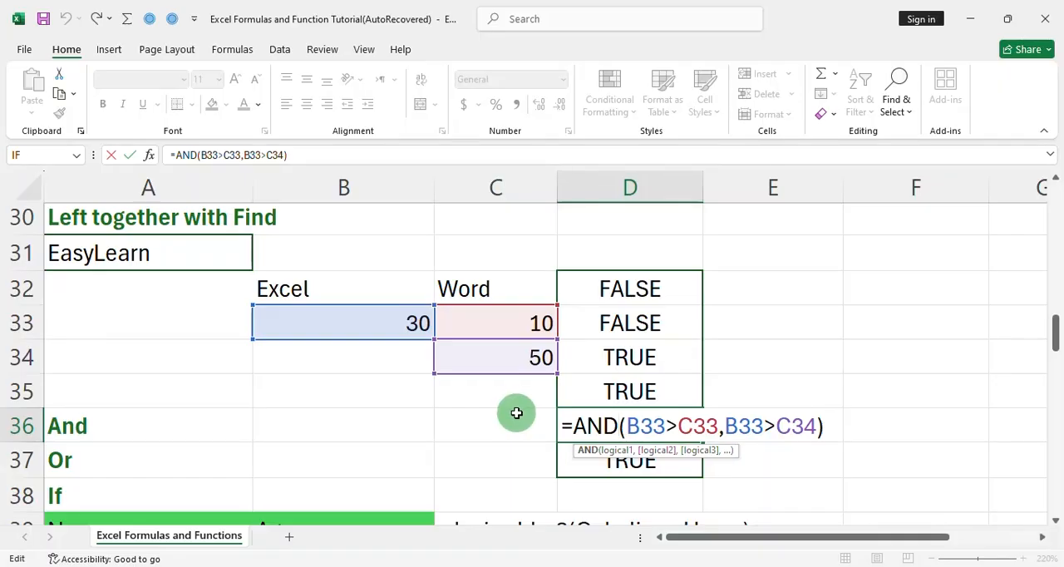
{"action": "key", "text": "Return"}
{"action": "double_click", "coordinate": [562, 453]}
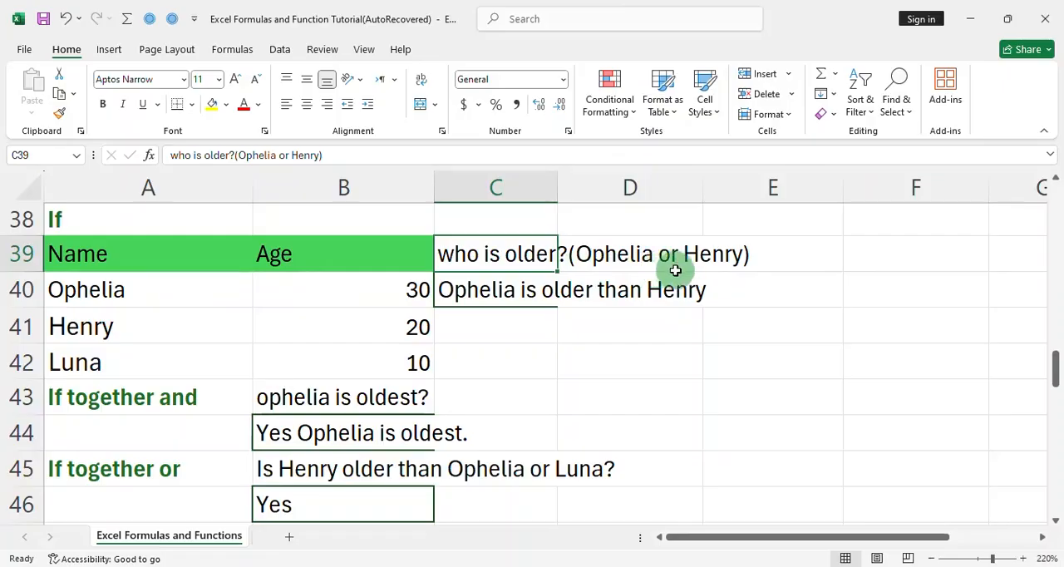
Examine the arguments of the IF formula in C40 and the combined IF and AND formula in B44
{"action": "left_click_drag", "start_coordinate": [477, 291], "coordinate": [569, 300]}
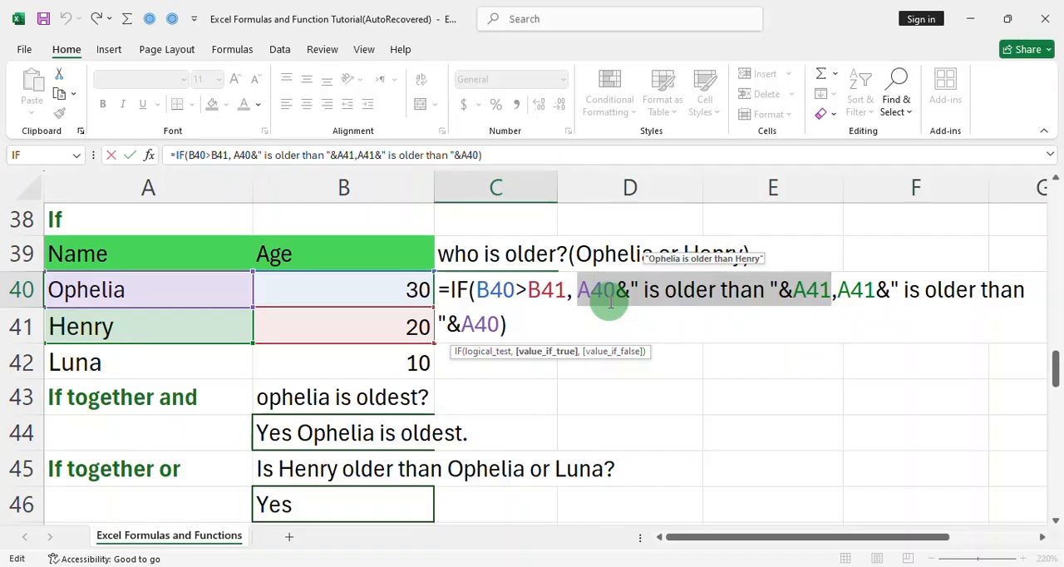
{"action": "left_click", "coordinate": [835, 297]}
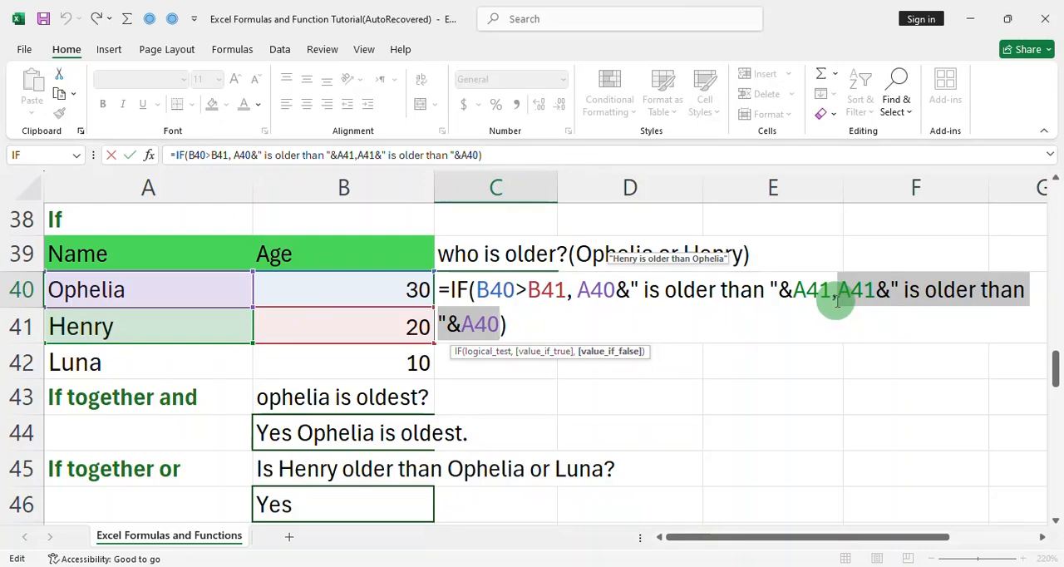
{"action": "left_click", "coordinate": [256, 404]}
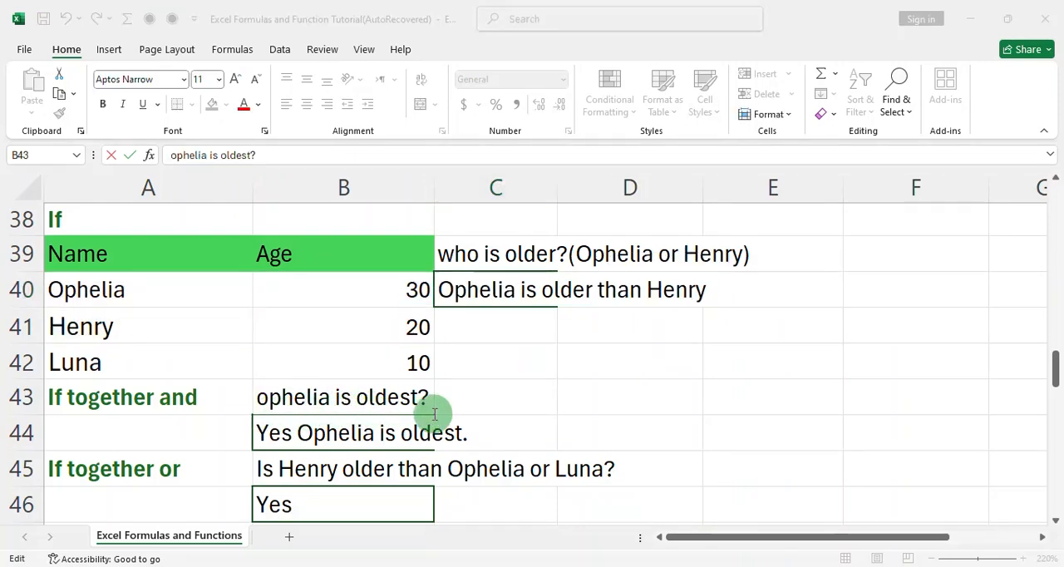
{"action": "double_click", "coordinate": [351, 431]}
{"action": "left_click_drag", "start_coordinate": [347, 432], "coordinate": [535, 441]}
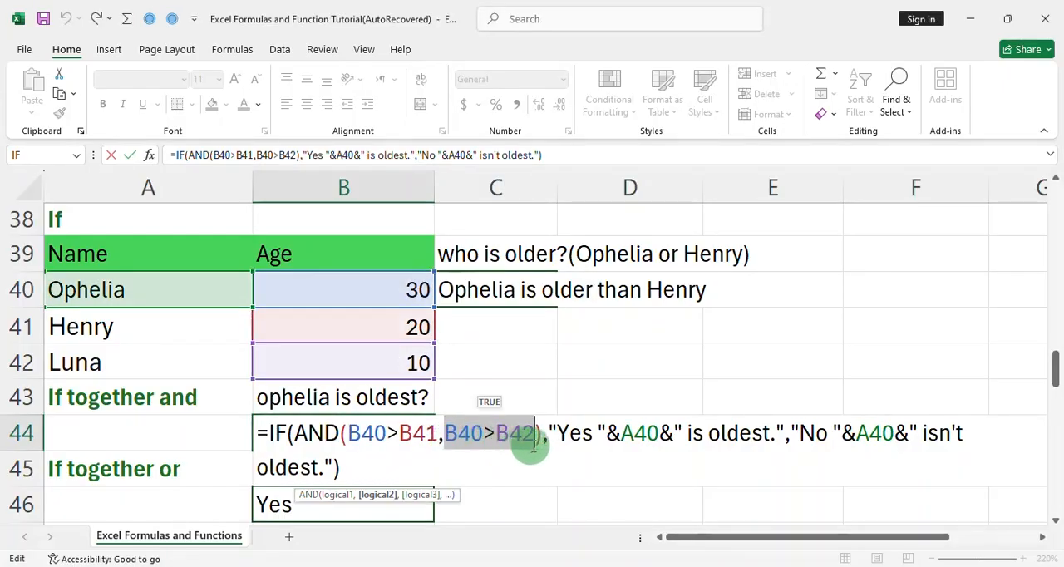
{"action": "double_click", "coordinate": [568, 443]}
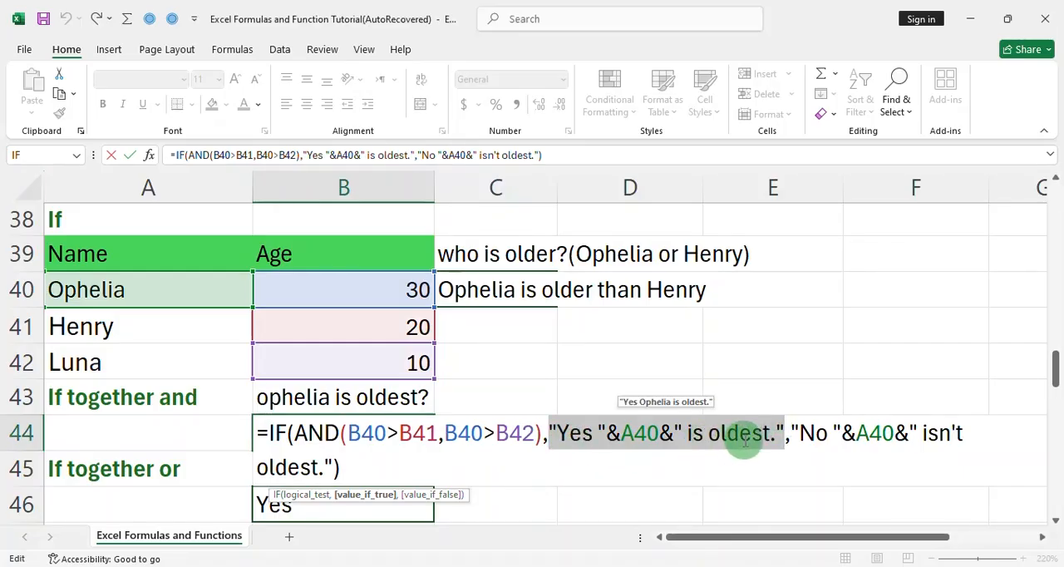
Examine the conditions and the two outcomes of the combined IF and OR formula in B46
{"action": "scroll", "coordinate": [745, 442], "scroll_direction": "down", "scroll_amount": 1}
{"action": "double_click", "coordinate": [799, 317]}
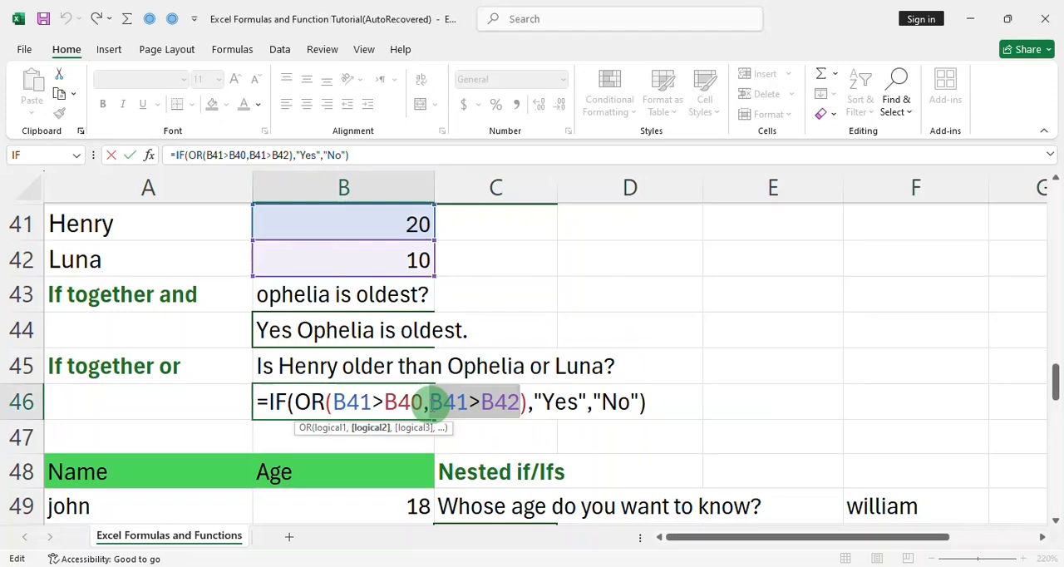
{"action": "left_click_drag", "start_coordinate": [427, 405], "coordinate": [490, 405]}
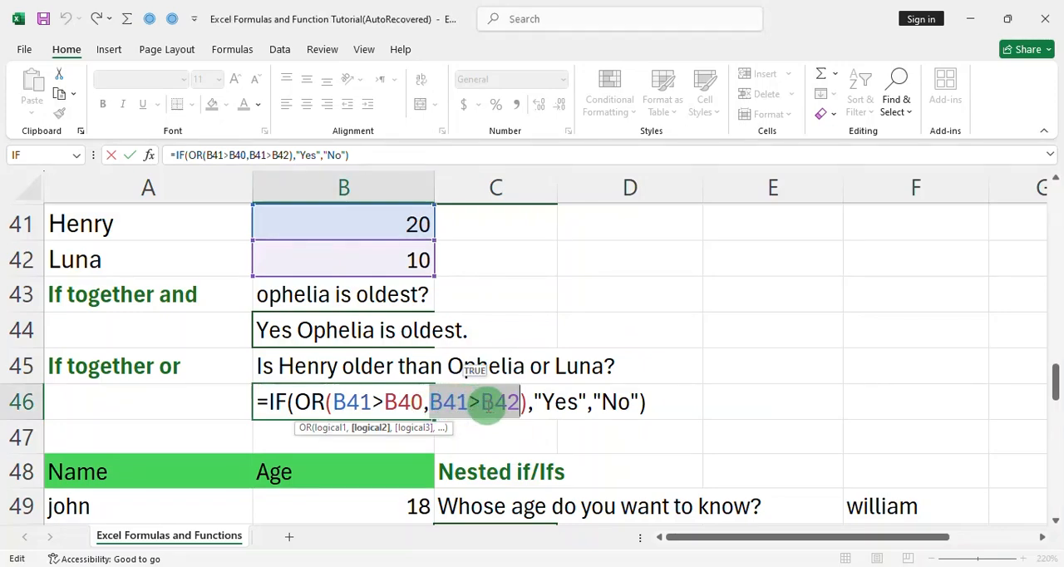
{"action": "left_click_drag", "start_coordinate": [586, 405], "coordinate": [536, 407]}
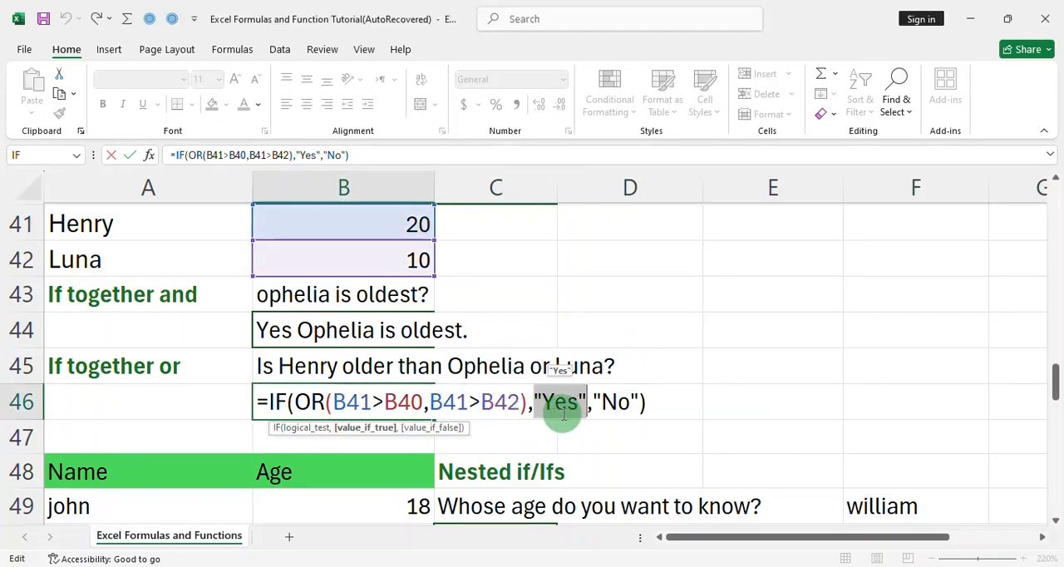
{"action": "left_click_drag", "start_coordinate": [639, 404], "coordinate": [602, 413]}
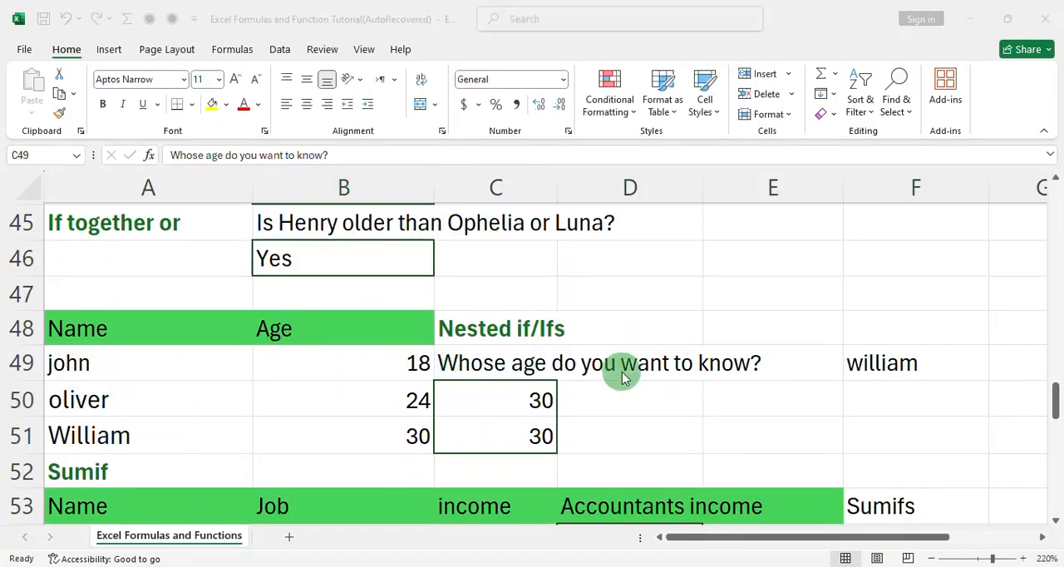
Examine each condition of the nested IF formula in C50 and the arguments of the SUMIF formula in D54
{"action": "double_click", "coordinate": [478, 400]}
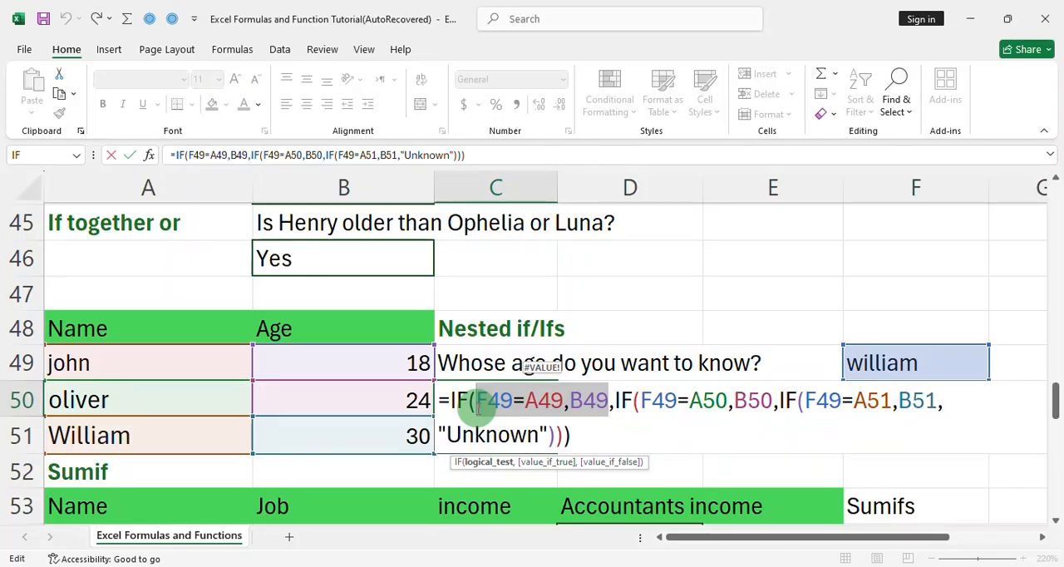
{"action": "double_click", "coordinate": [650, 403]}
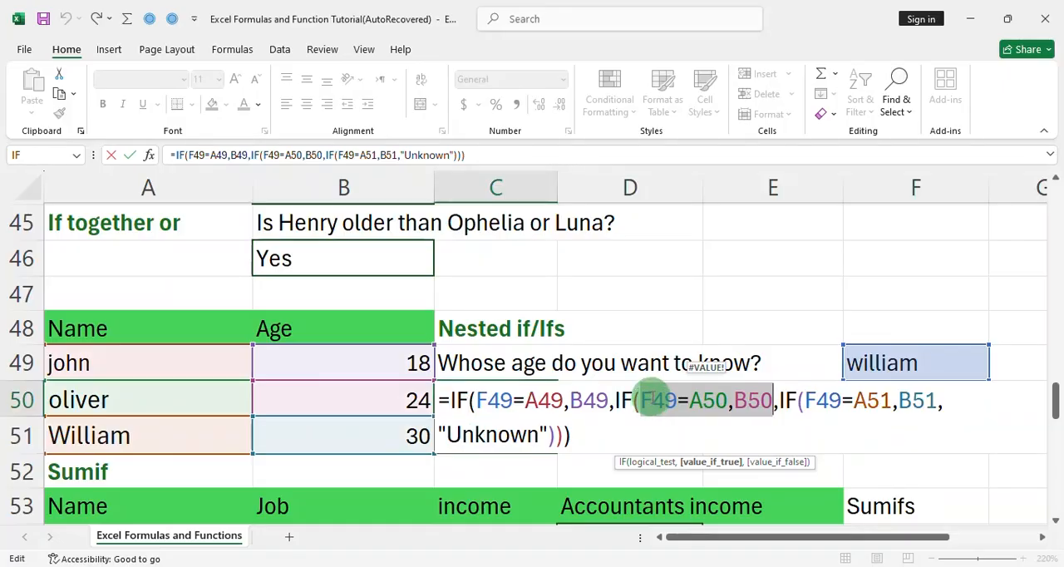
{"action": "double_click", "coordinate": [819, 402]}
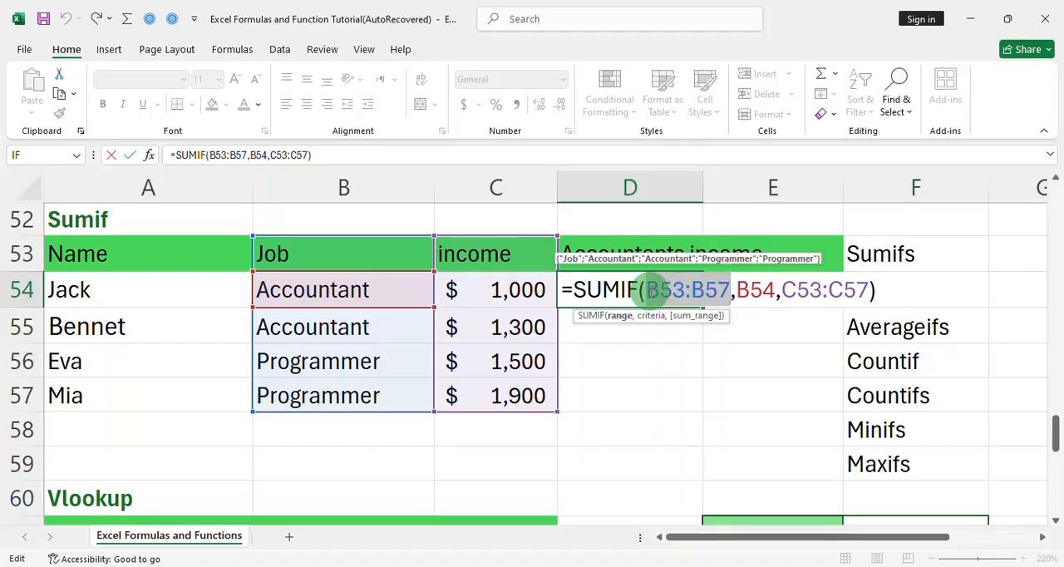
{"action": "mouse_move", "coordinate": [742, 288]}
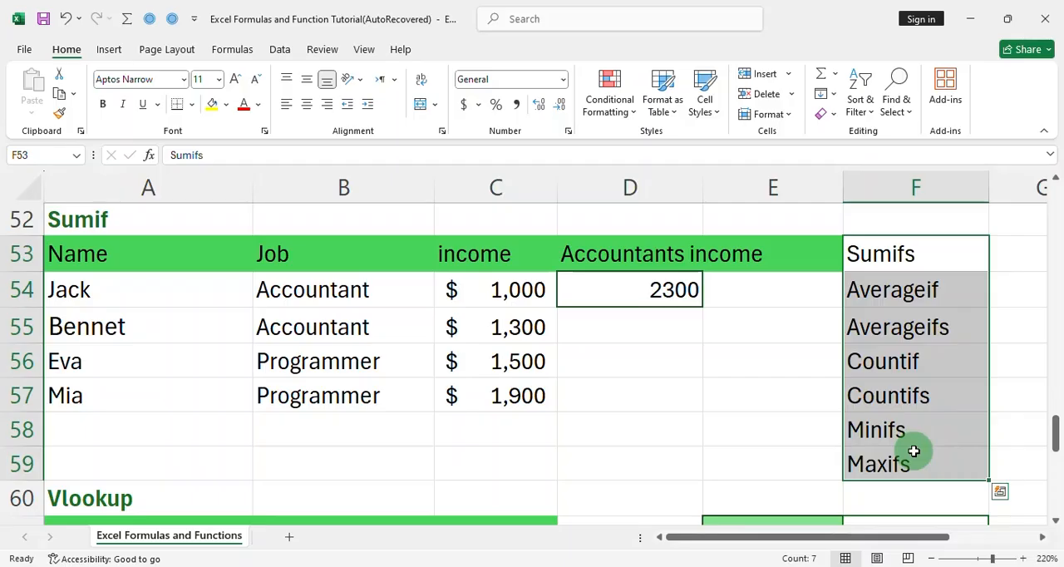
Examine the lookup value, table range and column index of the VLOOKUP formula in F62, counting the columns of the employee table
{"action": "scroll", "coordinate": [913, 450], "scroll_direction": "down", "scroll_amount": 3}
{"action": "double_click", "coordinate": [865, 296]}
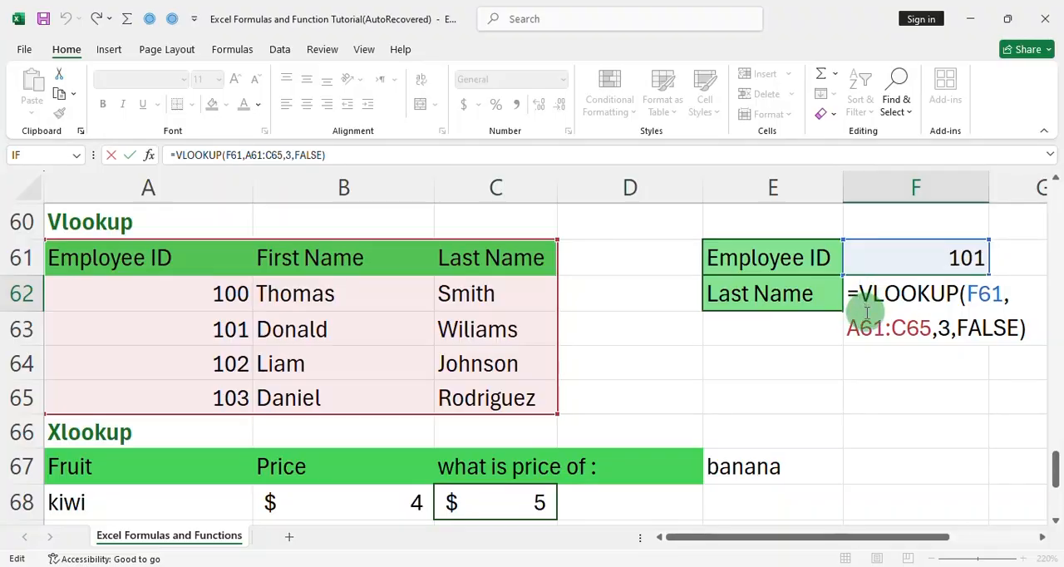
{"action": "double_click", "coordinate": [981, 293]}
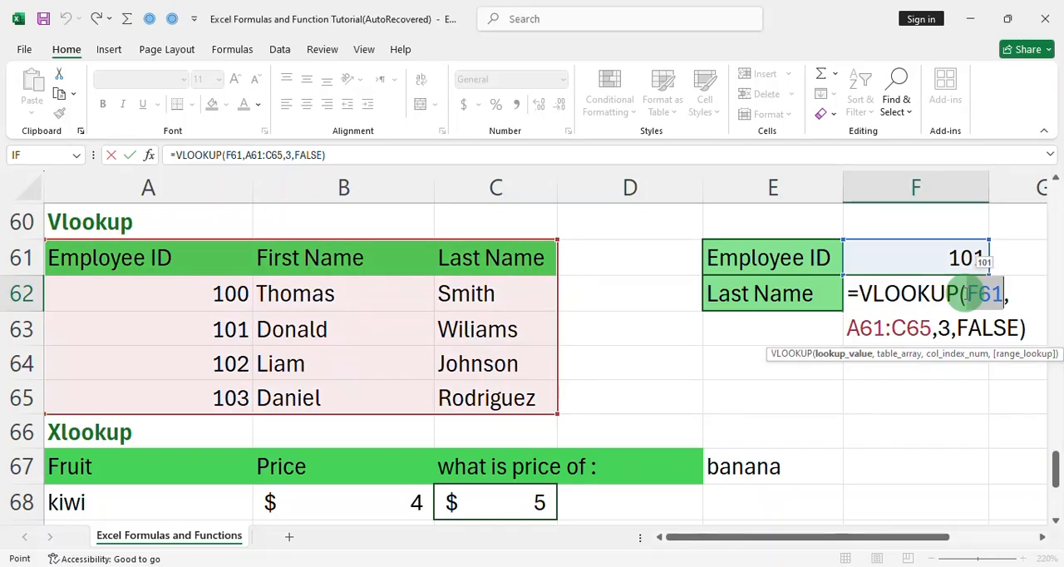
{"action": "double_click", "coordinate": [857, 328]}
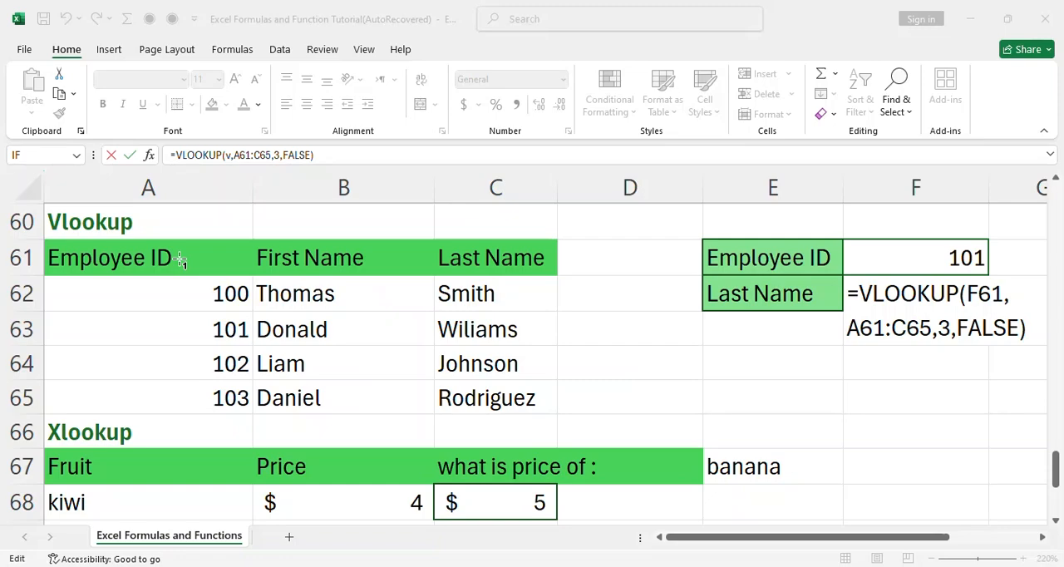
{"action": "left_click", "coordinate": [178, 258]}
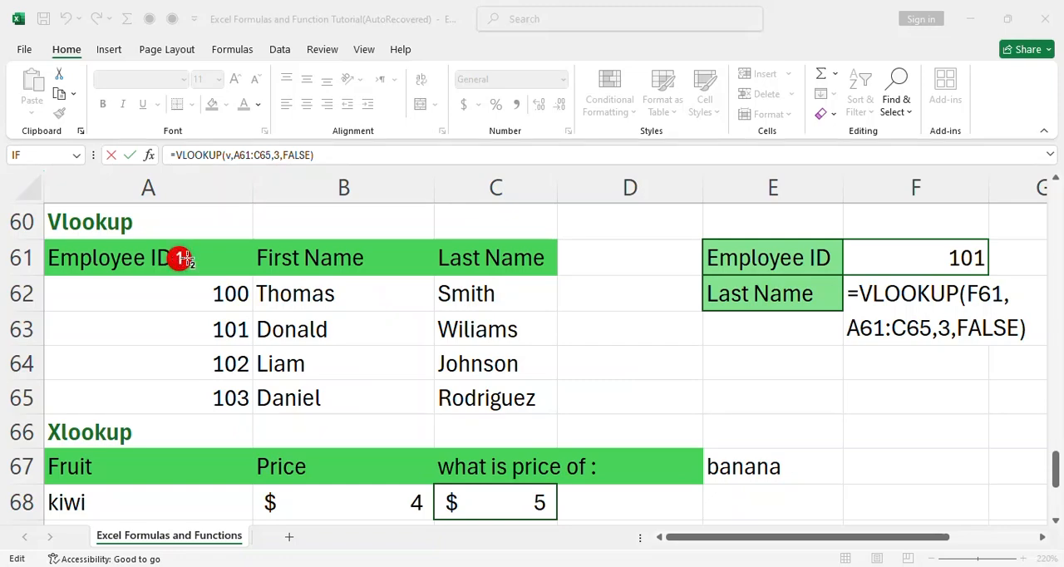
{"action": "left_click", "coordinate": [306, 257]}
{"action": "left_click", "coordinate": [487, 255]}
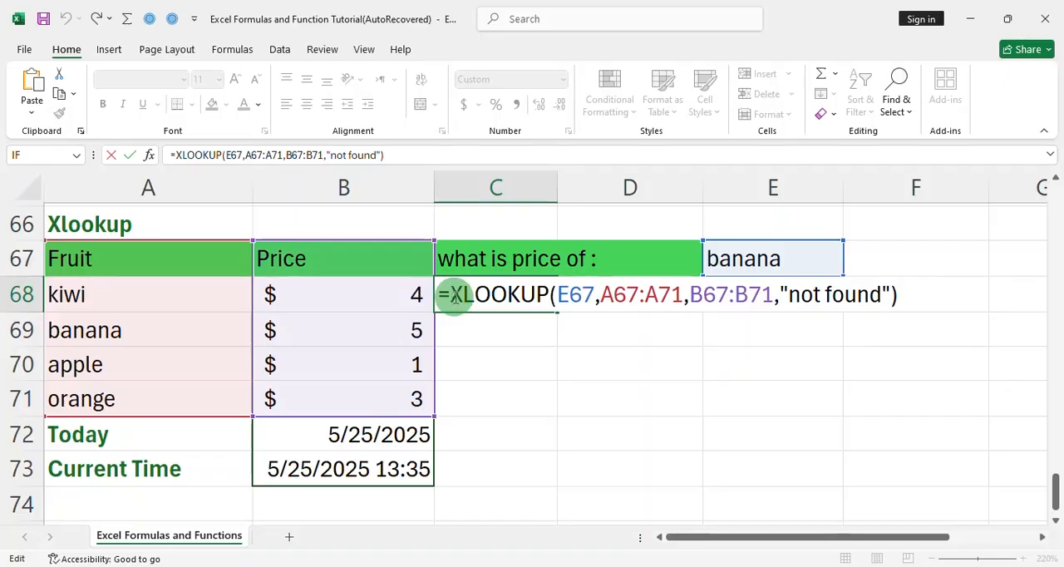
Examine the lookup value, lookup array, return array and not-found text of the XLOOKUP formula in C68
{"action": "double_click", "coordinate": [559, 295]}
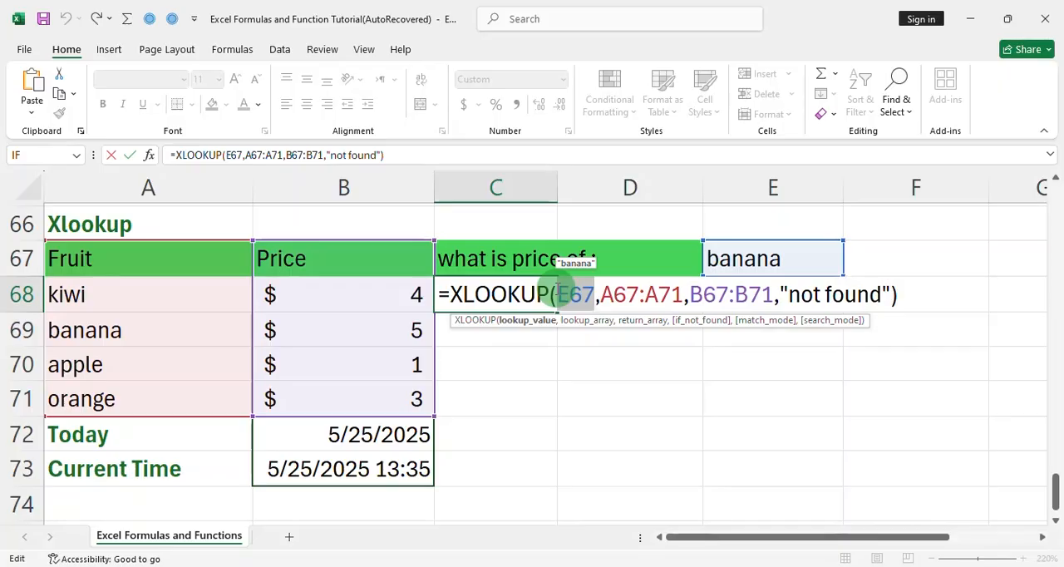
{"action": "double_click", "coordinate": [607, 293]}
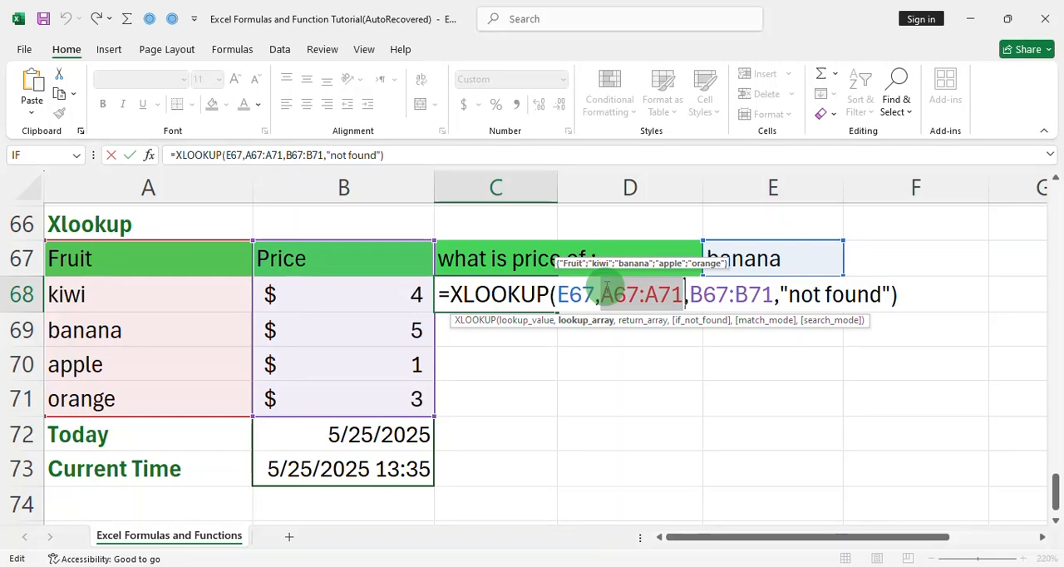
{"action": "double_click", "coordinate": [692, 296]}
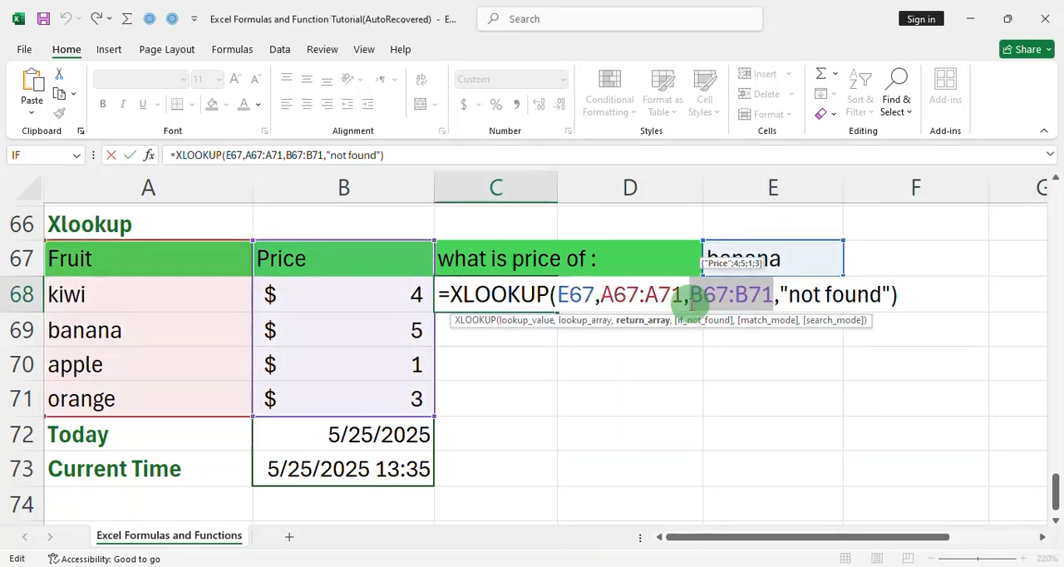
{"action": "double_click", "coordinate": [782, 295]}
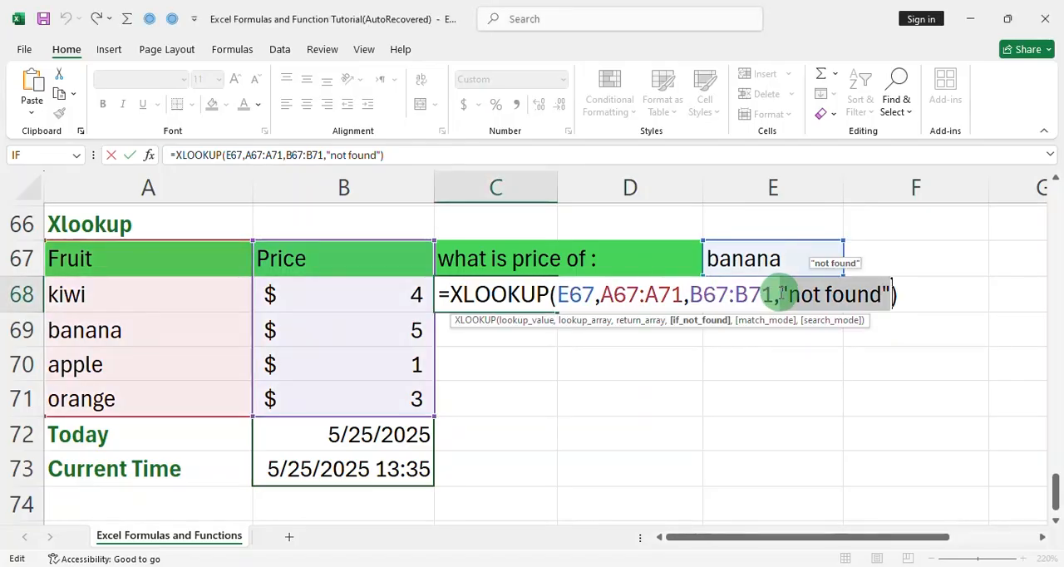
Examine the TODAY formula in B72 and the NOW formula in B73
{"action": "double_click", "coordinate": [274, 434]}
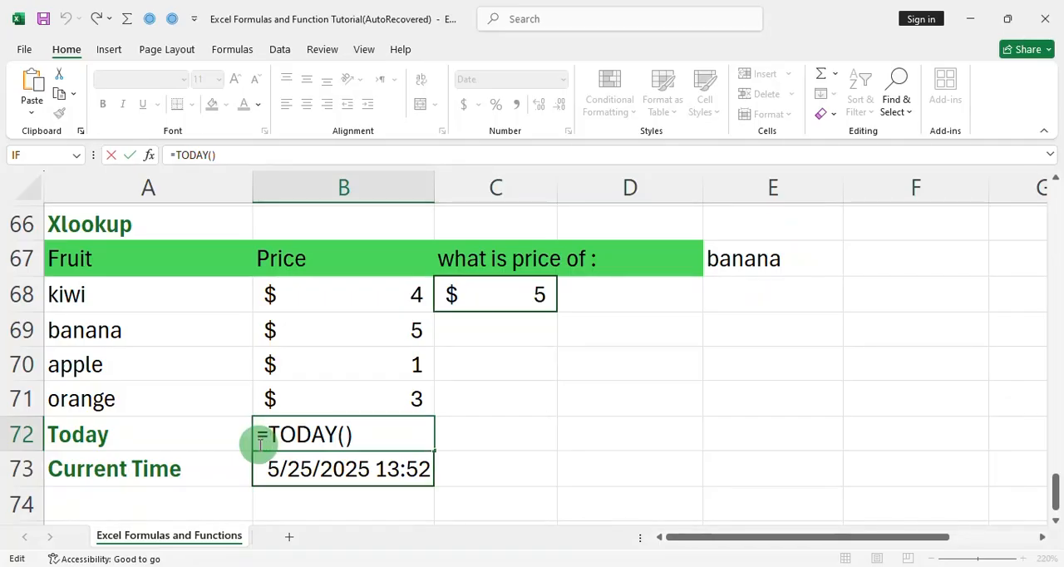
{"action": "double_click", "coordinate": [390, 469]}
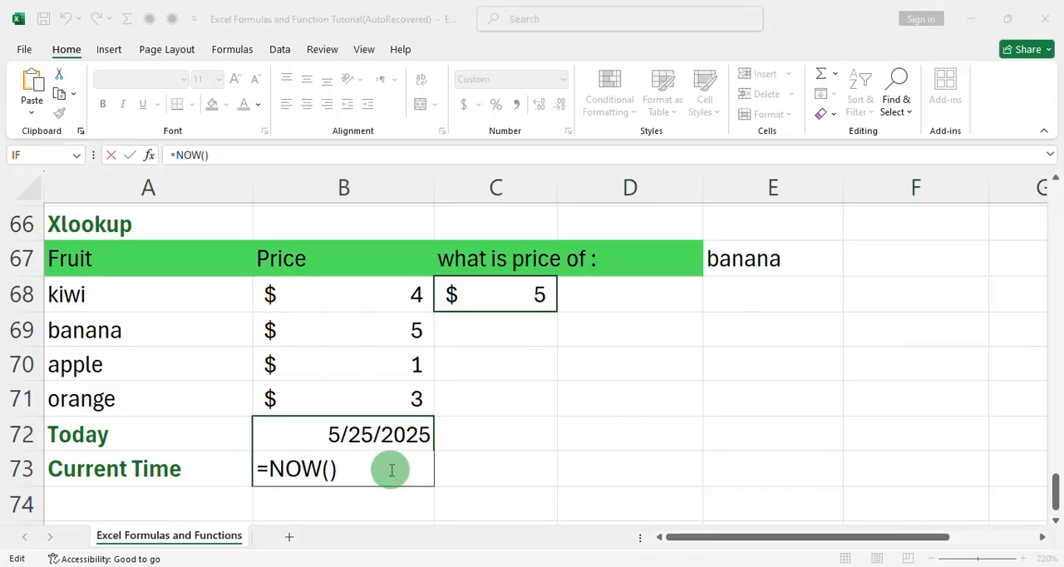
{"action": "double_click", "coordinate": [392, 469]}
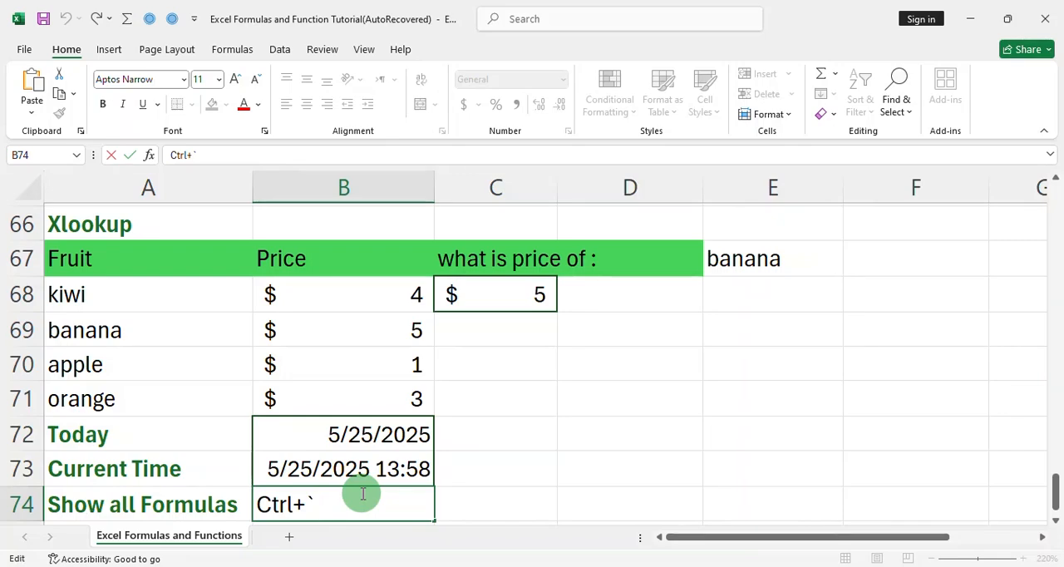
Finish the show-all-formulas shortcut note in B74 and select every cell in the sheet that contains a formula
{"action": "key", "text": "Tab"}
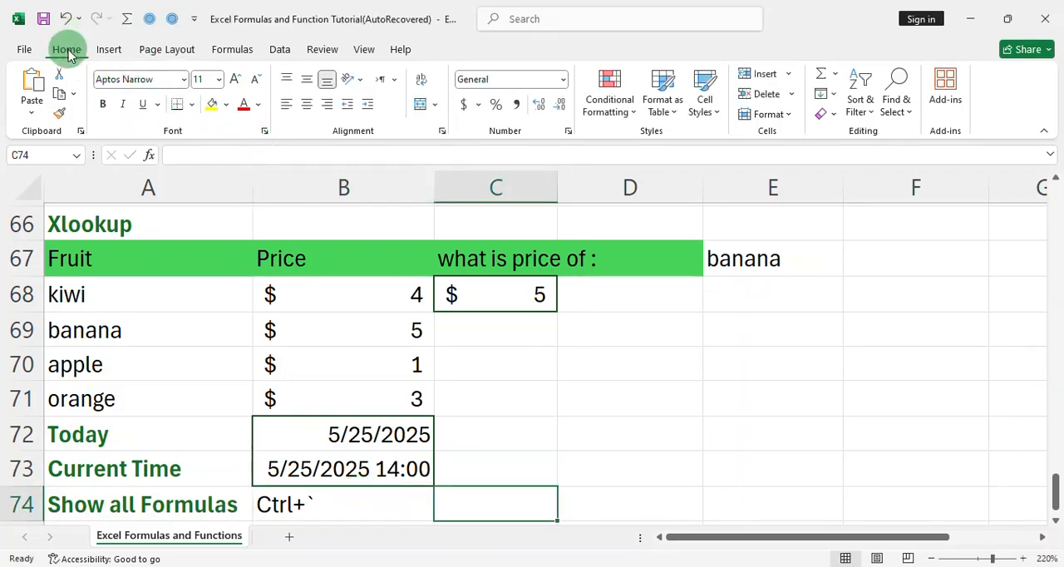
{"action": "left_click", "coordinate": [908, 100]}
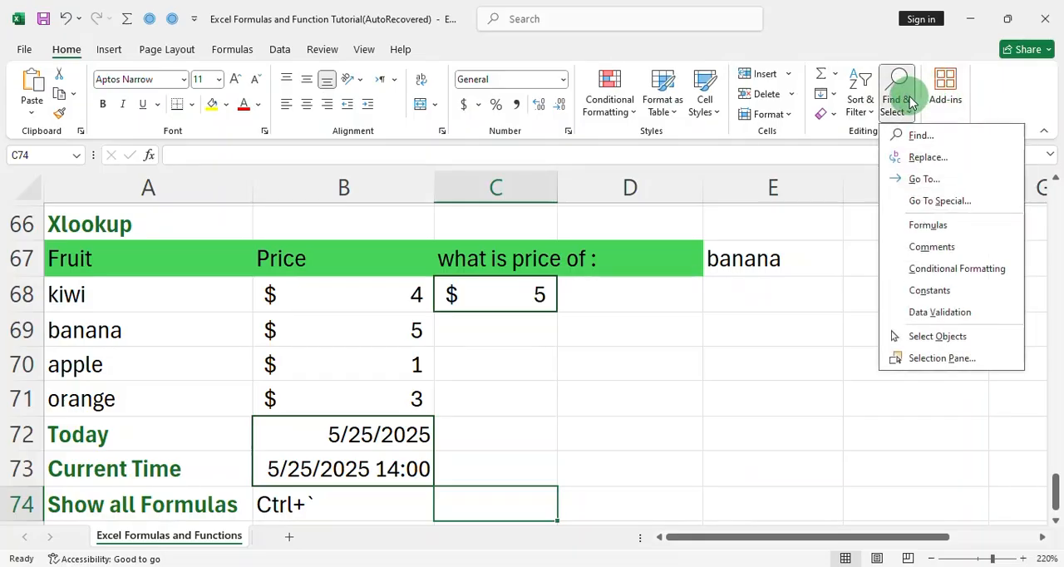
{"action": "left_click", "coordinate": [960, 220]}
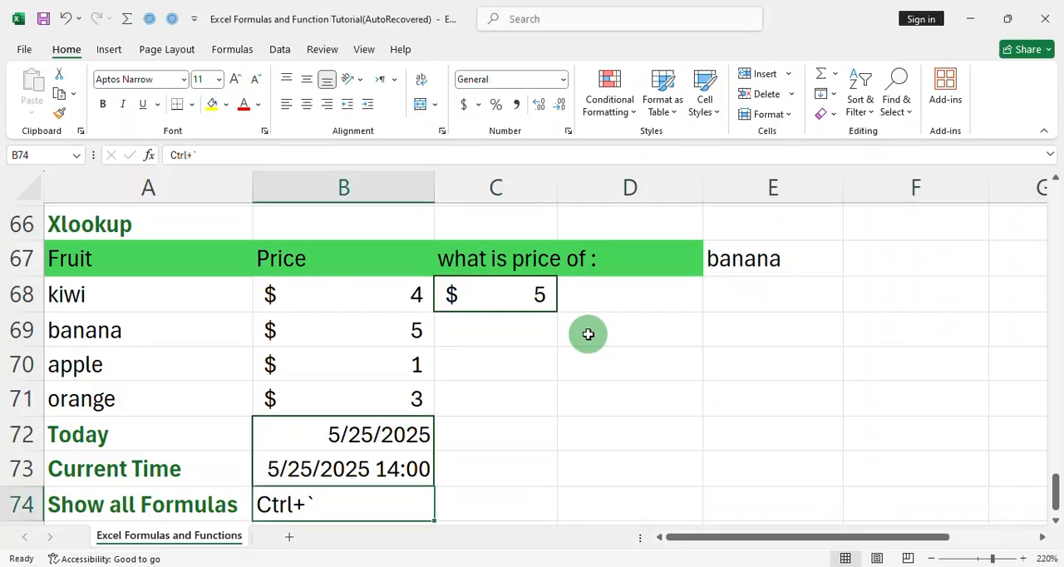